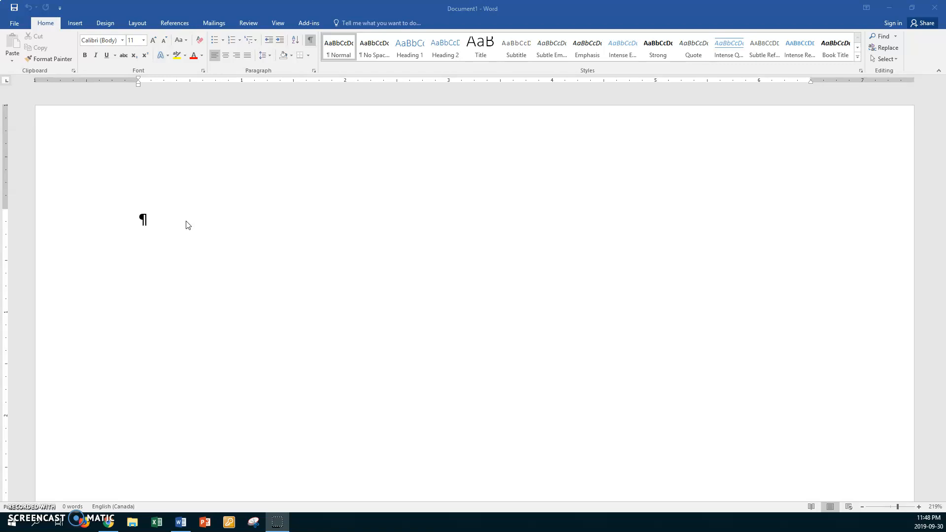
Apply the No Spacing style to the blank document's paragraph
left_click(375, 46)
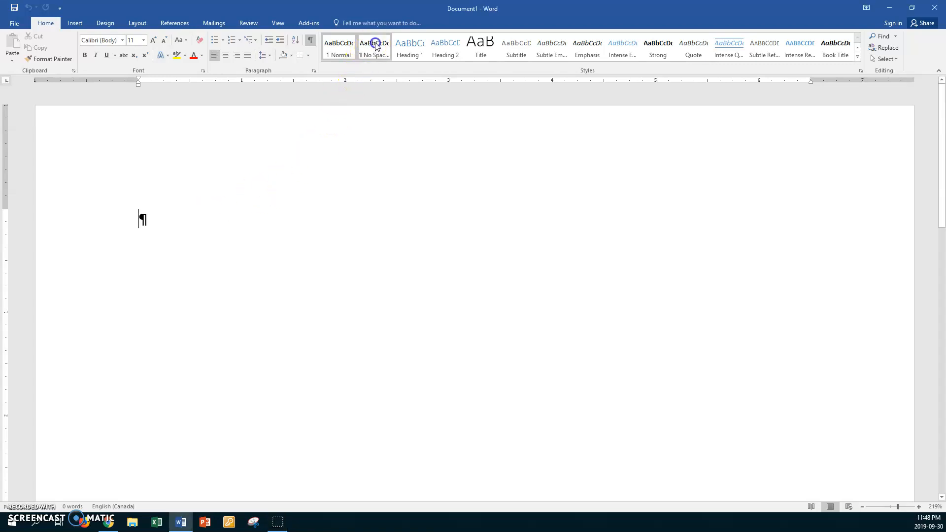
left_click(375, 46)
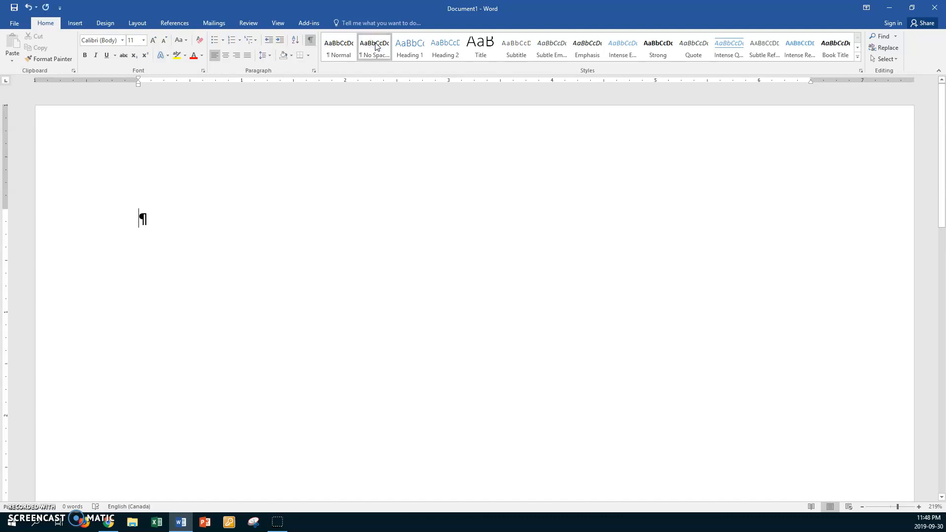
Search Bing online pictures for "dog" to find an image to insert
left_click(79, 24)
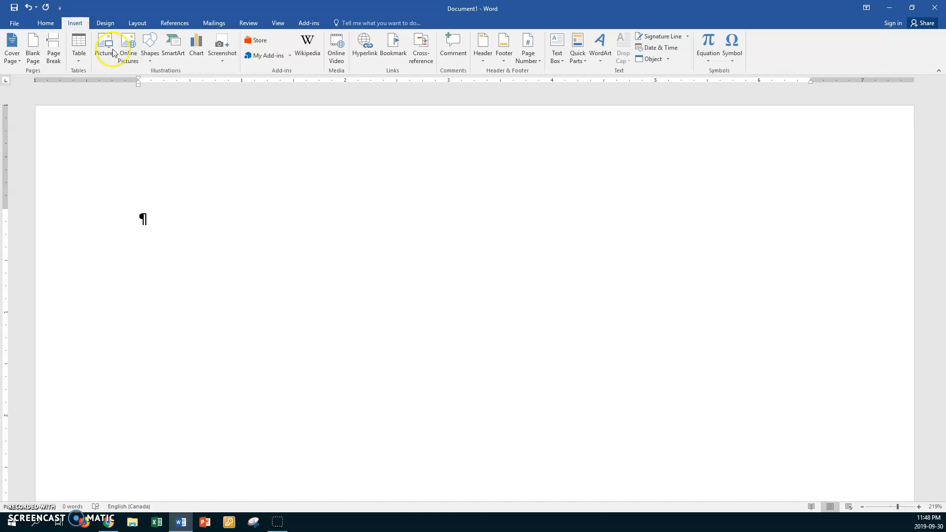
left_click(129, 49)
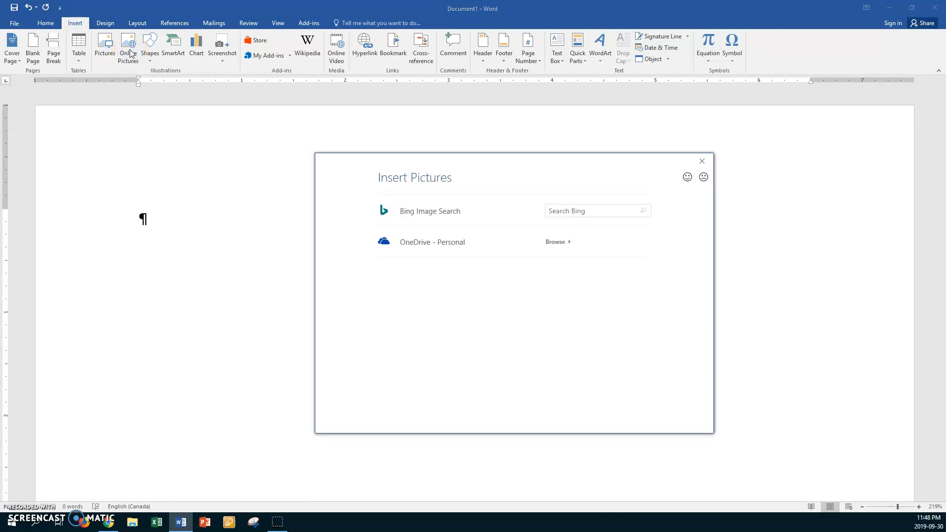
left_click(565, 210)
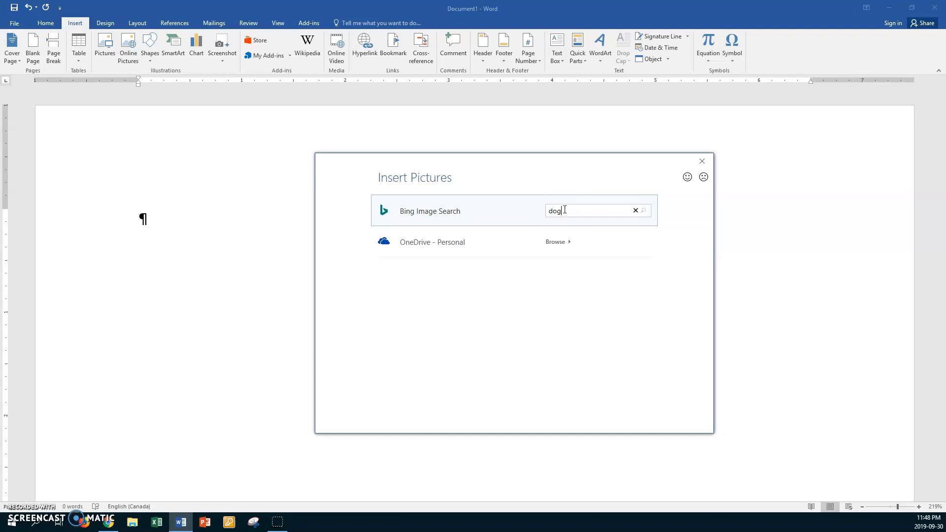
key("Return")
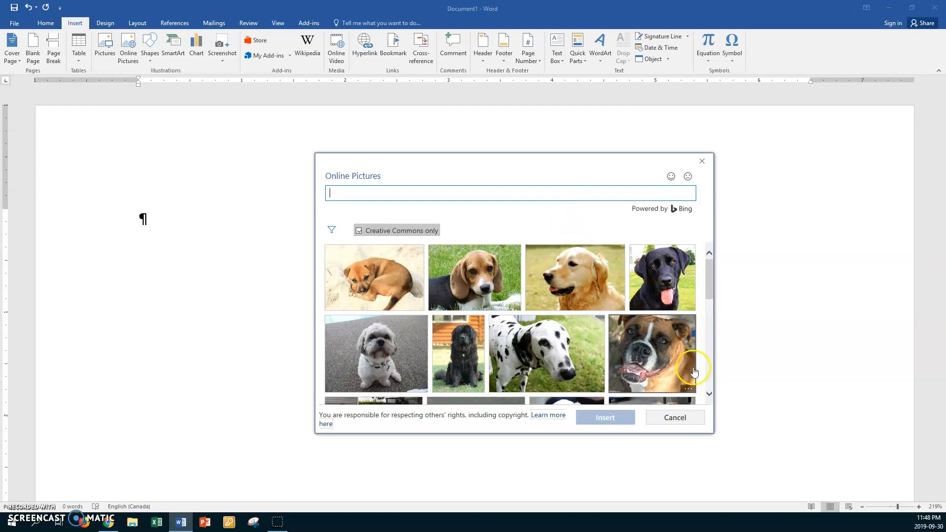
Examine the dog image results down to the end of the list and return to the first rows
left_click(710, 394)
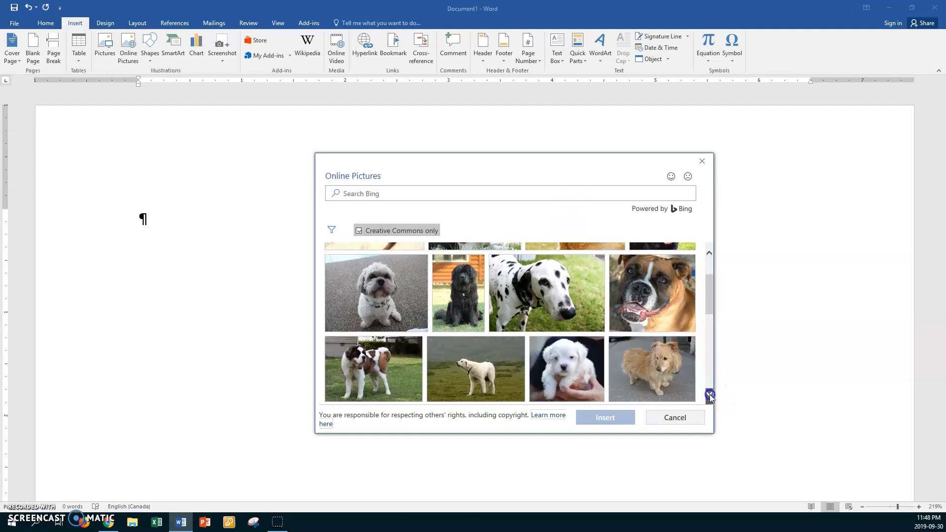
left_click(709, 394)
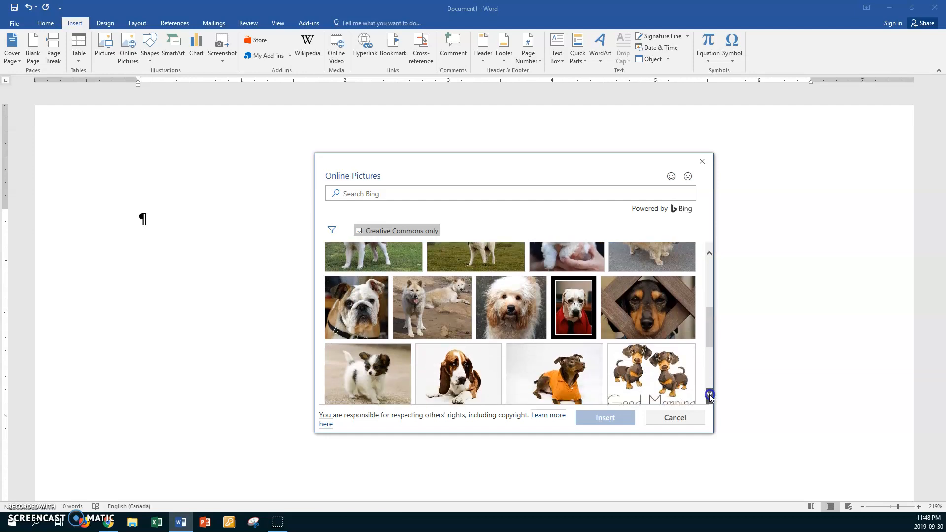
left_click(710, 394)
left_click(709, 394)
left_click(709, 394)
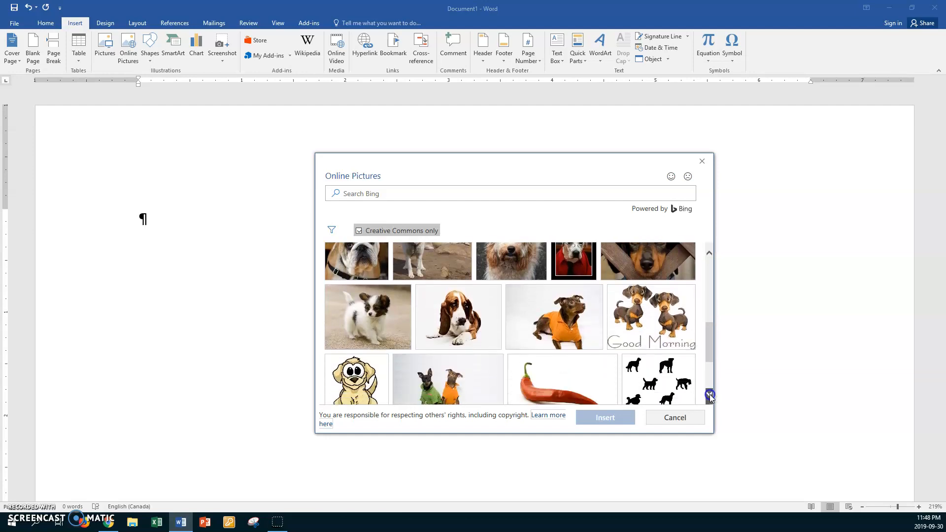
left_click(710, 394)
left_click(709, 394)
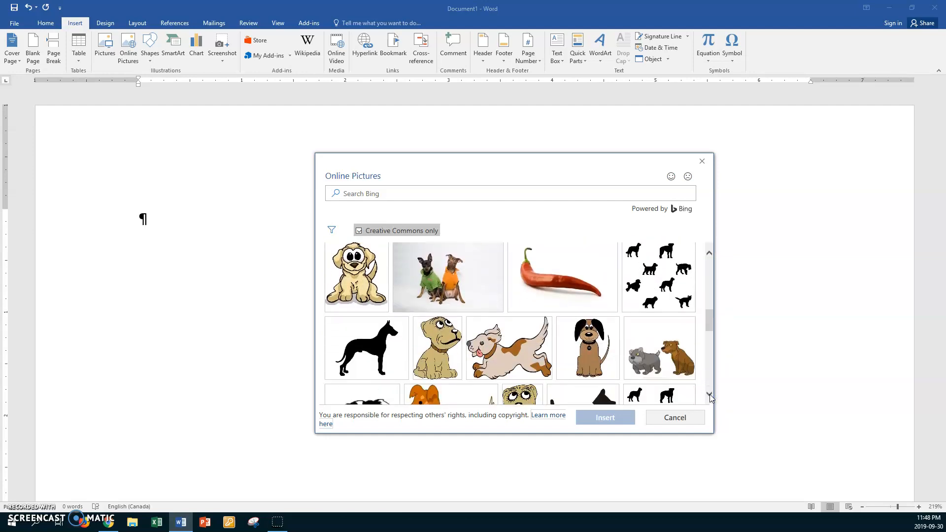
left_click(709, 394)
left_click(709, 394)
left_click(709, 394)
left_click(710, 395)
left_click(709, 394)
left_click(710, 394)
left_click(709, 396)
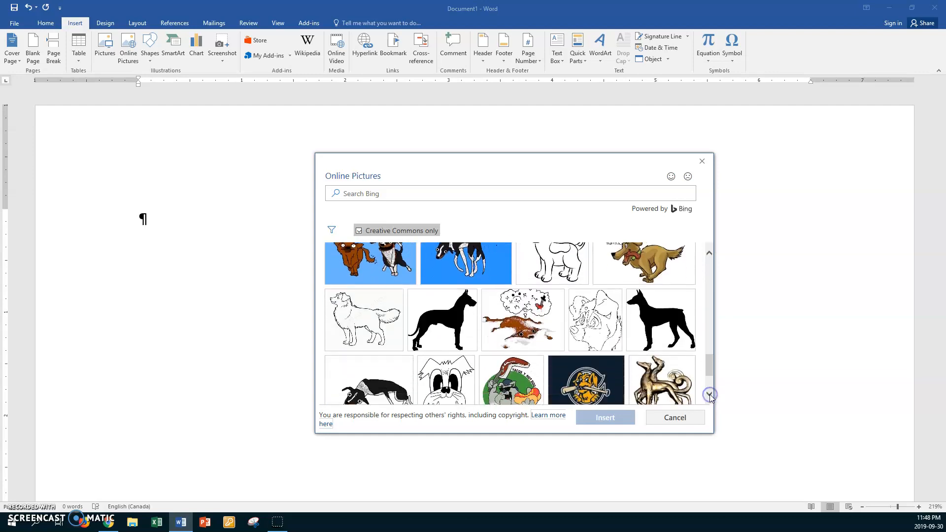
left_click(709, 395)
left_click(710, 395)
left_click(709, 395)
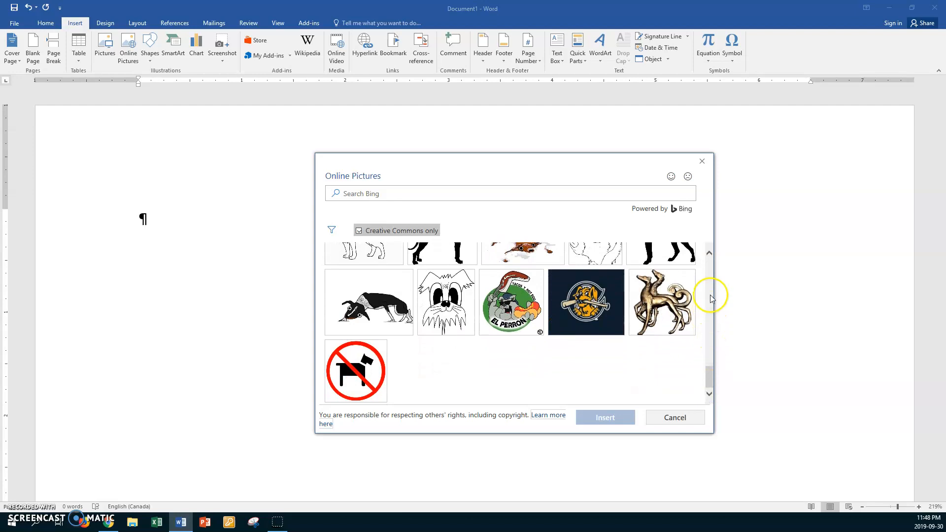
left_click(709, 253)
left_click(708, 252)
left_click(709, 253)
left_click(709, 252)
left_click(708, 252)
left_click(708, 252)
left_click(709, 253)
left_click(709, 252)
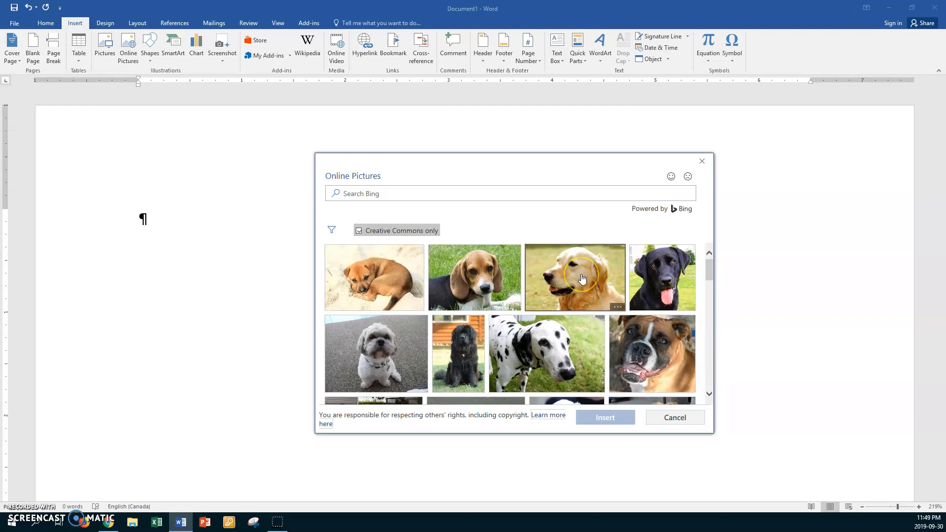
Insert the black Labrador picture from the first row of the dog image results
left_click(483, 289)
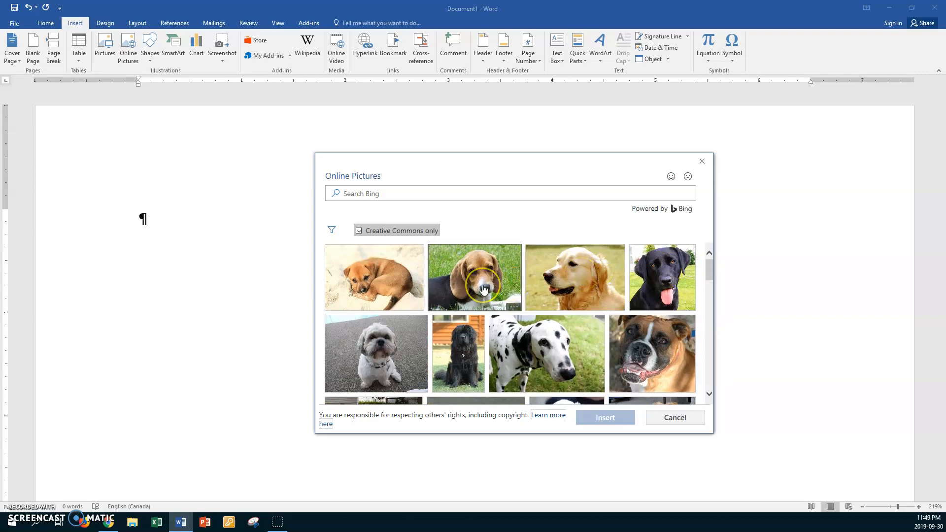
left_click(674, 282)
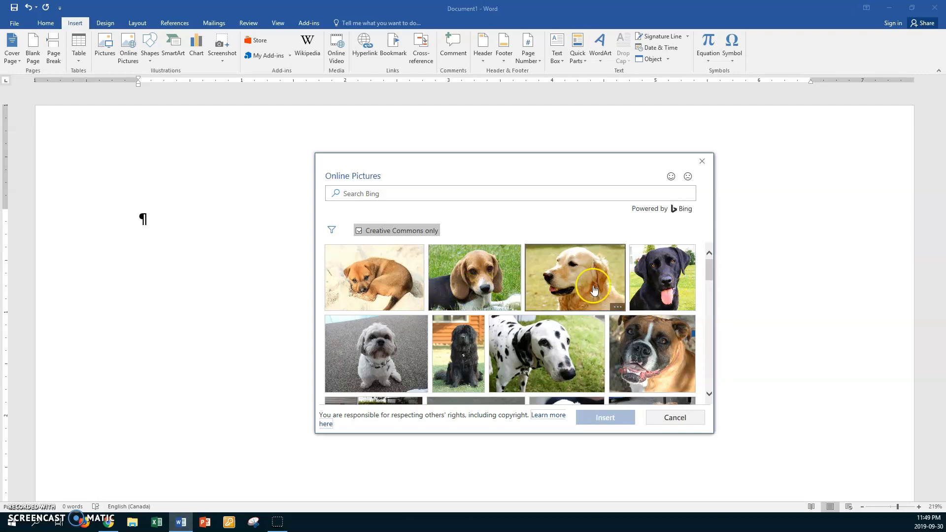
left_click(664, 277)
left_click(615, 418)
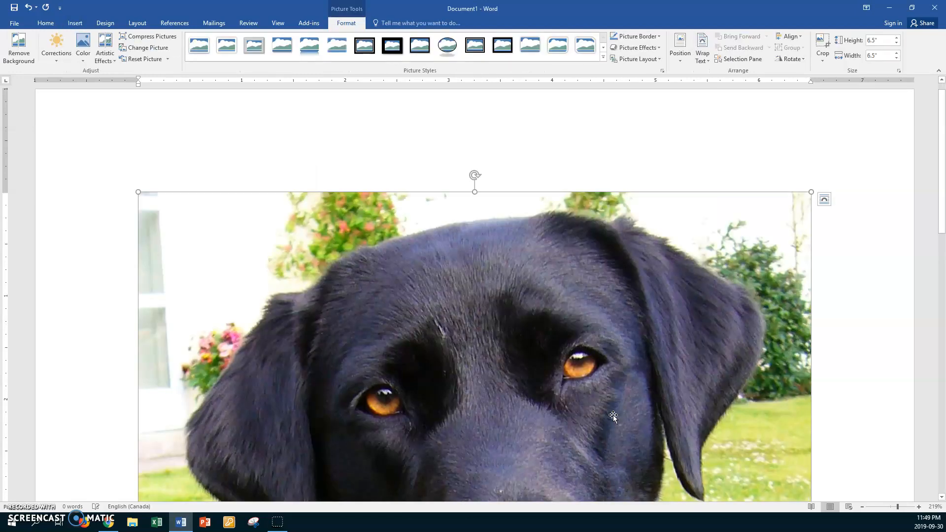
Shrink the black Labrador picture proportionally to about 2.21" high by 2.21" wide
left_click_drag(812, 191, 675, 384)
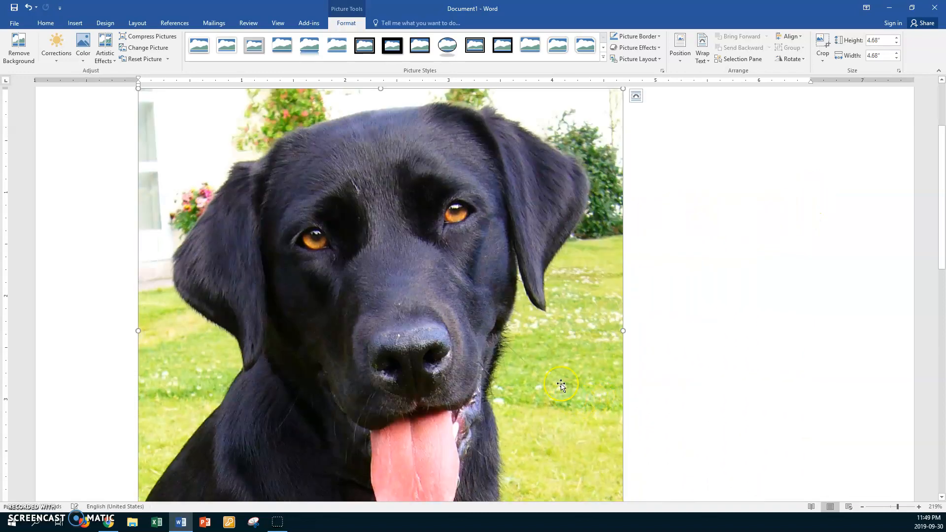
left_click_drag(623, 89, 447, 229)
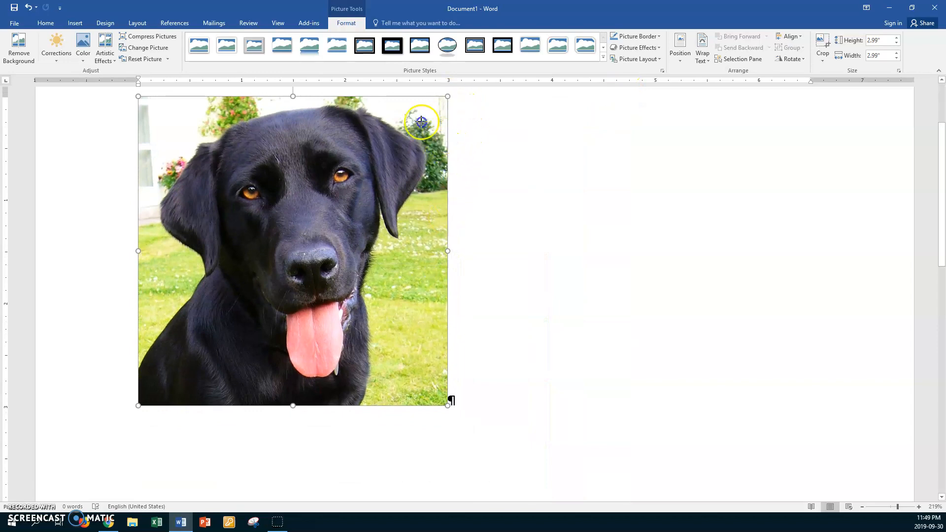
left_click_drag(447, 97, 366, 176)
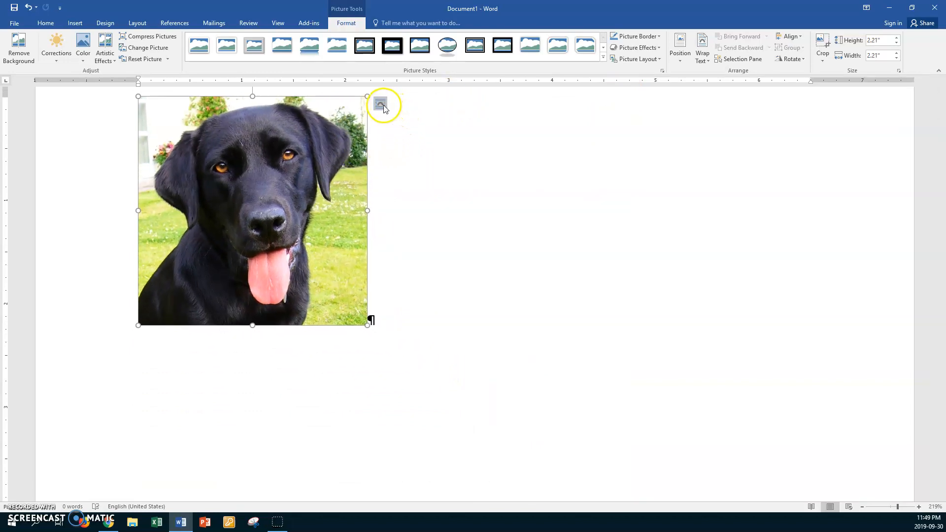
Give the Labrador picture a text-wrapping layout and move it to the middle of the page
left_click(384, 104)
left_click(409, 164)
left_click_drag(268, 192, 455, 234)
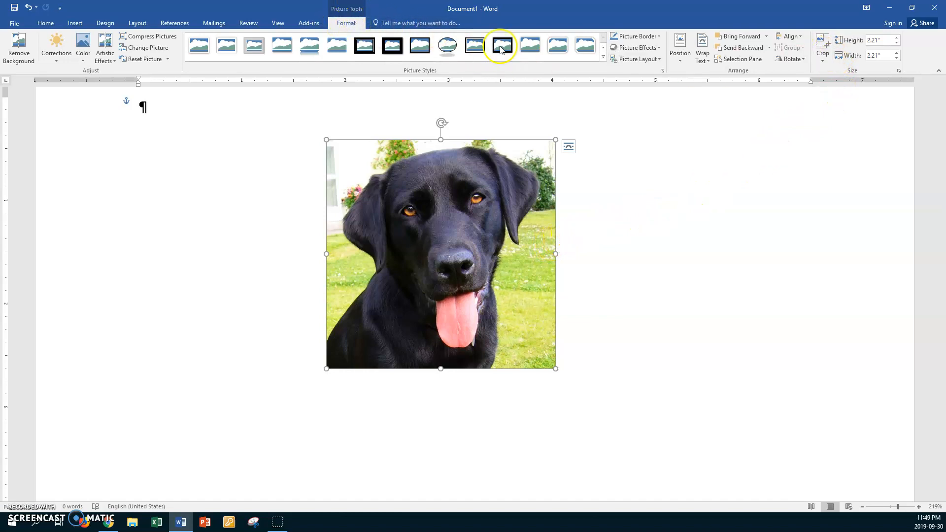
Crop all four sides of the Labrador picture close to the dog, to about 2" high by 1.96" wide
left_click(822, 61)
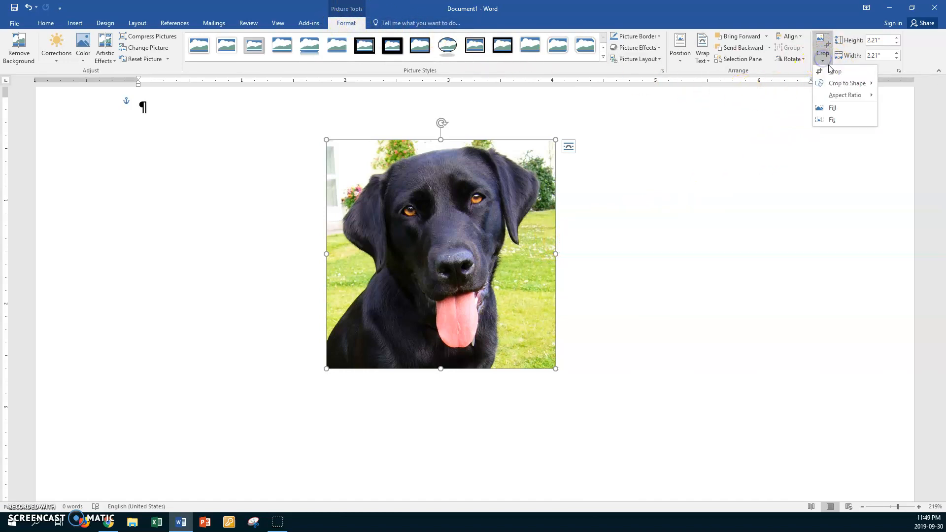
left_click(834, 71)
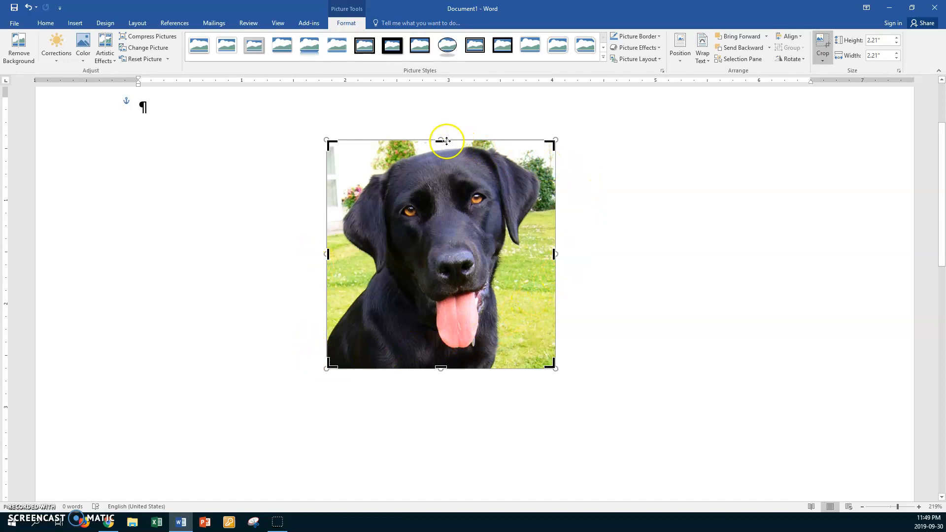
left_click_drag(444, 141, 444, 145)
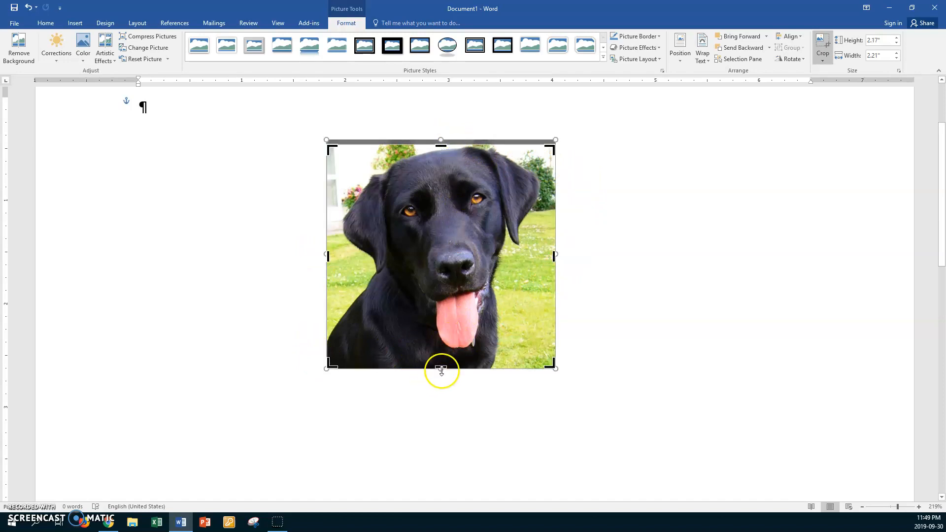
left_click_drag(442, 367, 442, 352)
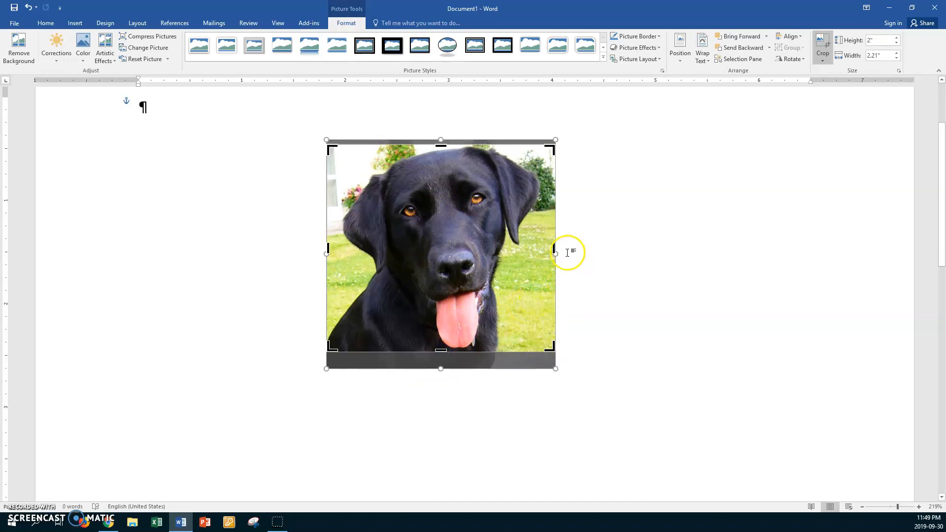
left_click_drag(555, 249, 542, 254)
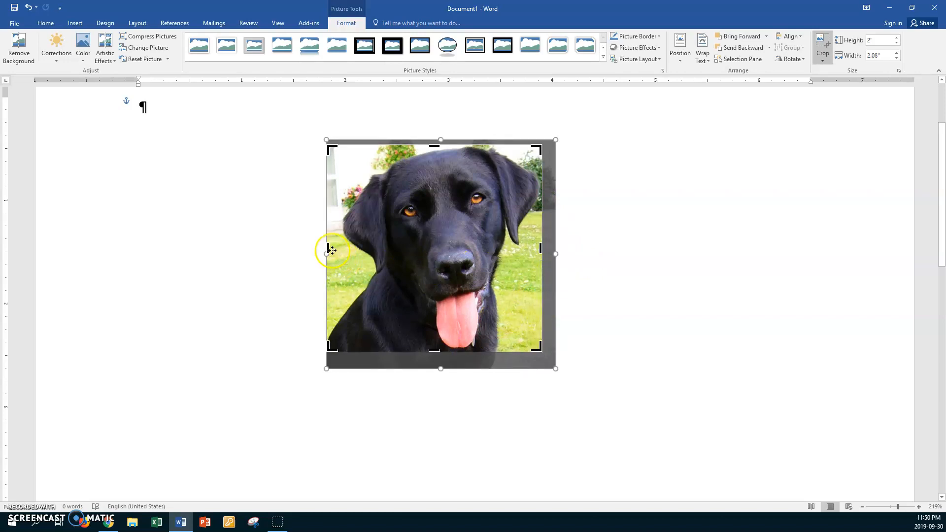
left_click_drag(328, 247, 339, 247)
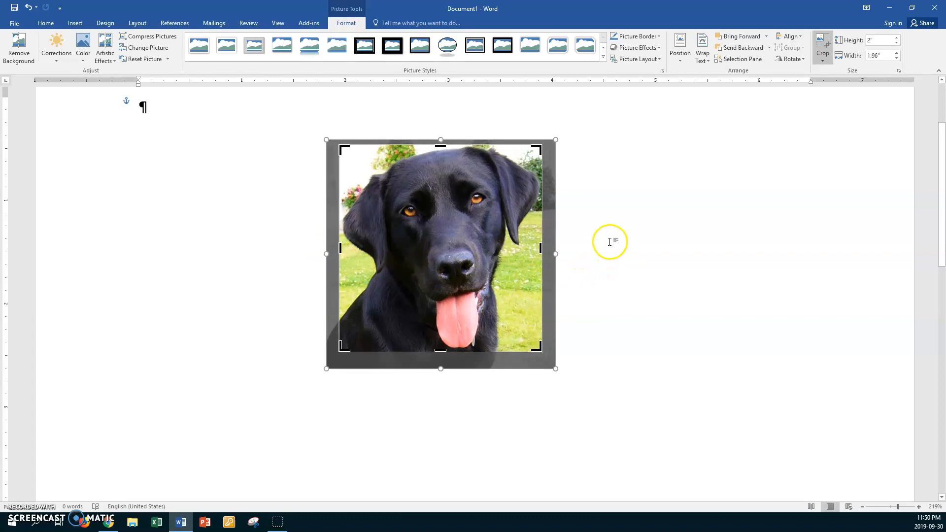
left_click(610, 241)
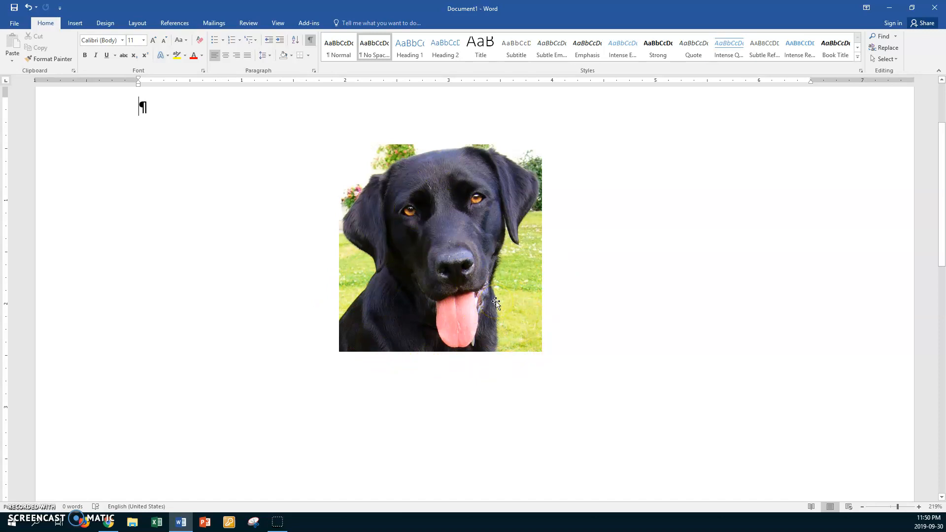
Move the cropped Labrador picture over toward the page's left margin and deselect it
left_click_drag(492, 227, 338, 242)
left_click(478, 246)
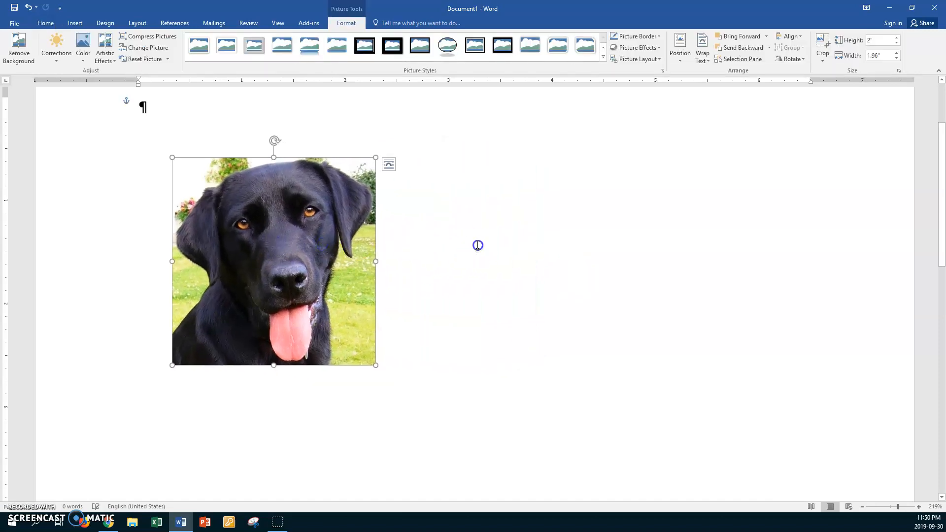
Search Bing online pictures for dogs again and insert the beagle picture from the first row of results
left_click(75, 23)
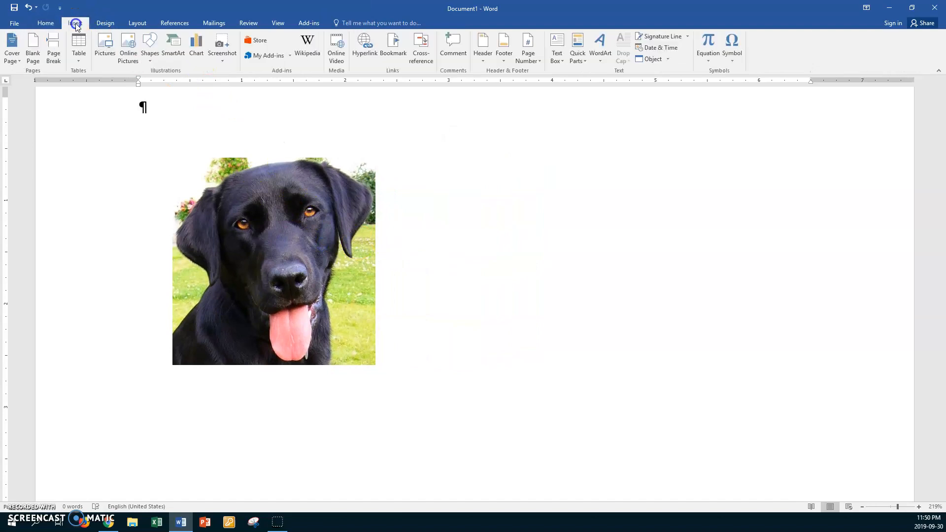
left_click(129, 47)
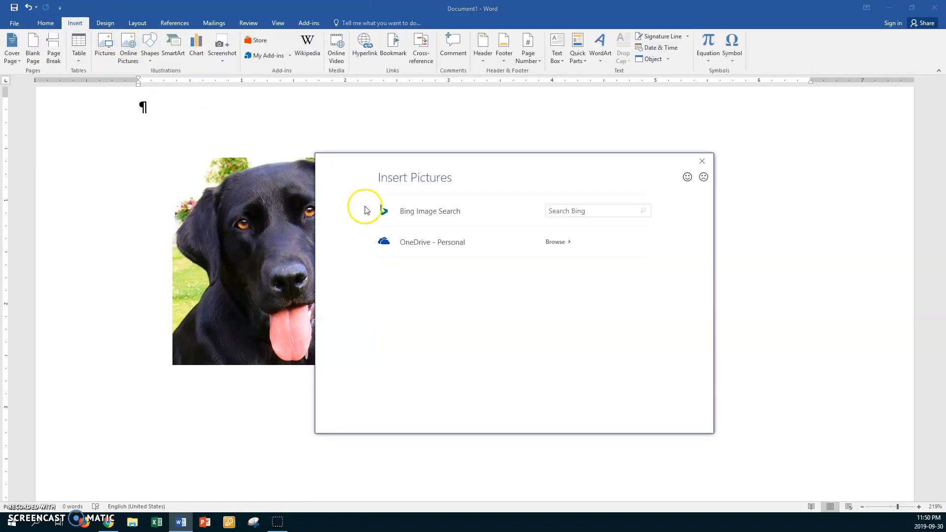
left_click(549, 208)
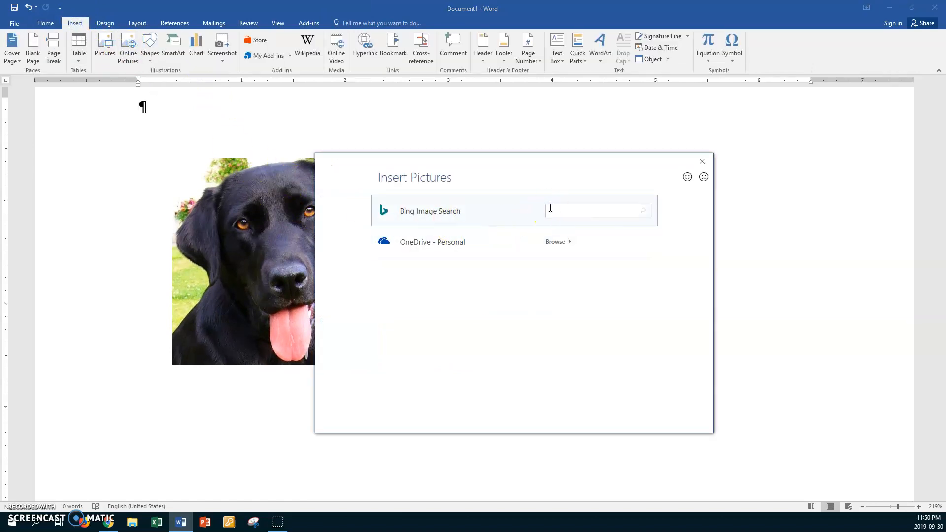
key("Return")
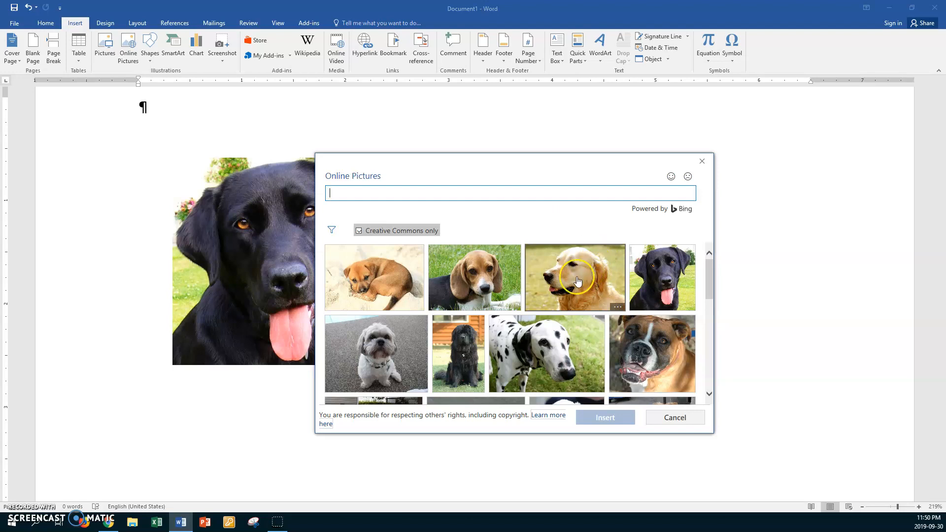
left_click(475, 276)
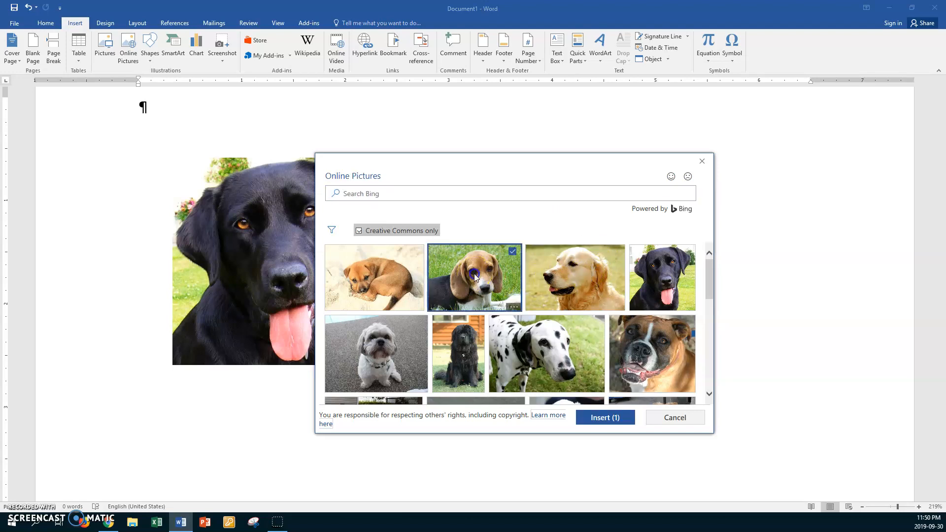
left_click(598, 417)
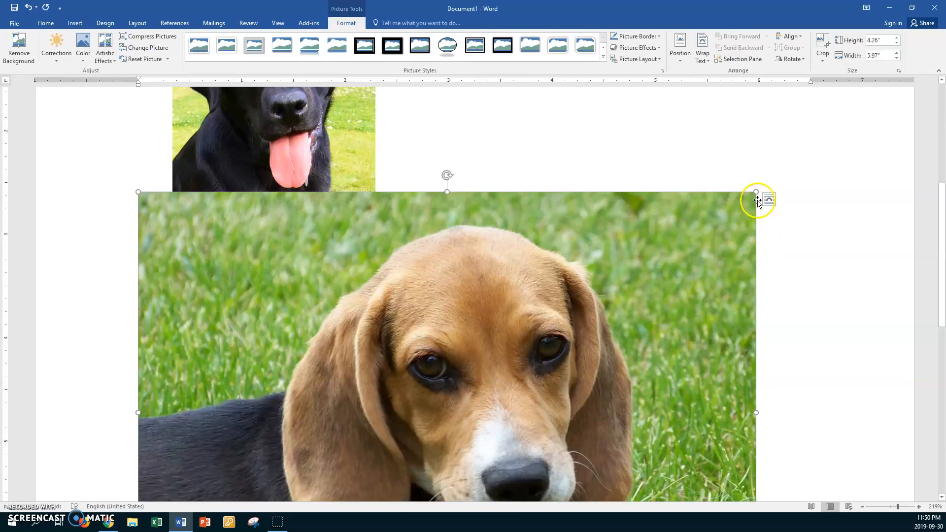
Shrink the beagle picture proportionally to about 2.07" high by 2.9" wide
left_click_drag(758, 200, 517, 355)
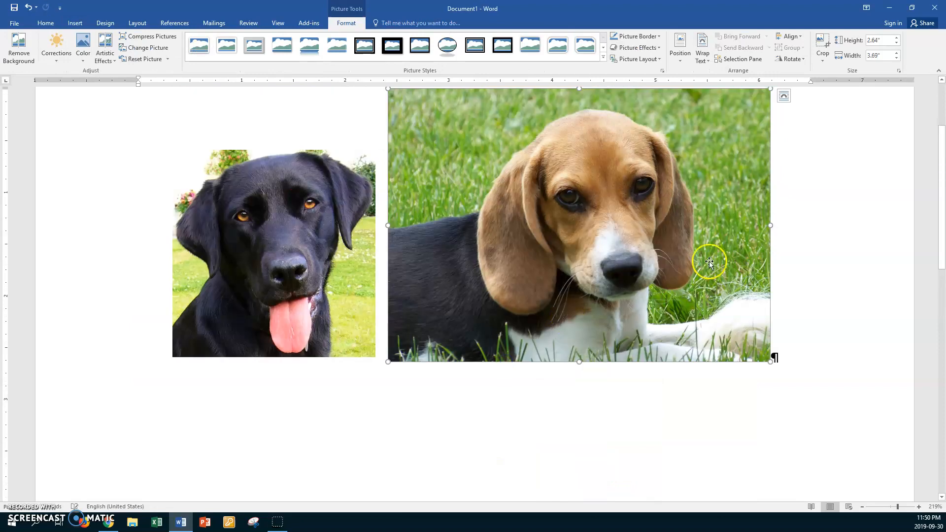
left_click_drag(767, 360, 689, 303)
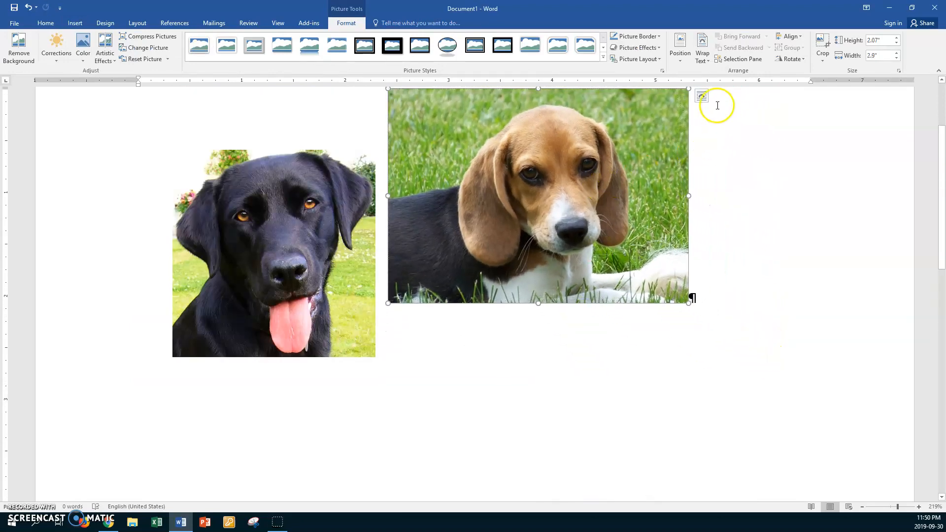
Give the beagle picture Square text wrapping and move it beside the Labrador, lining up their lower edges
left_click(701, 96)
left_click(731, 156)
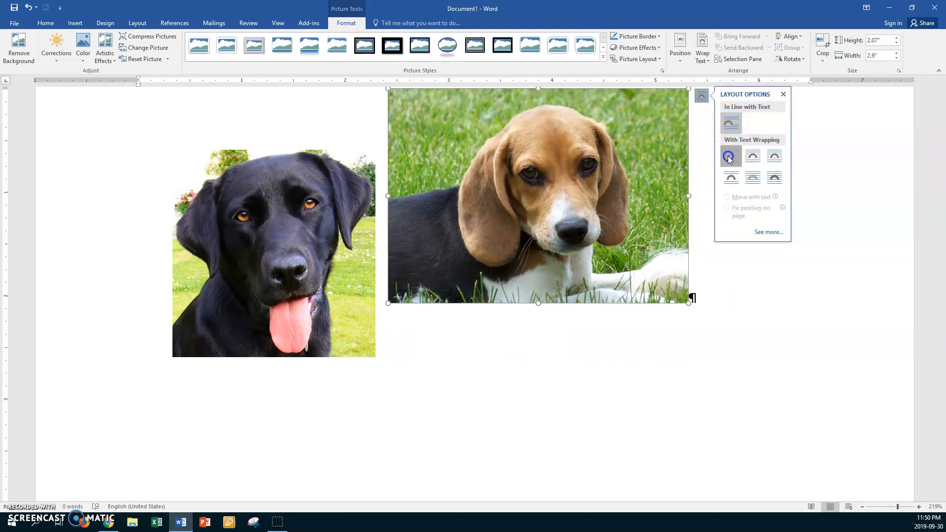
left_click_drag(575, 156, 591, 203)
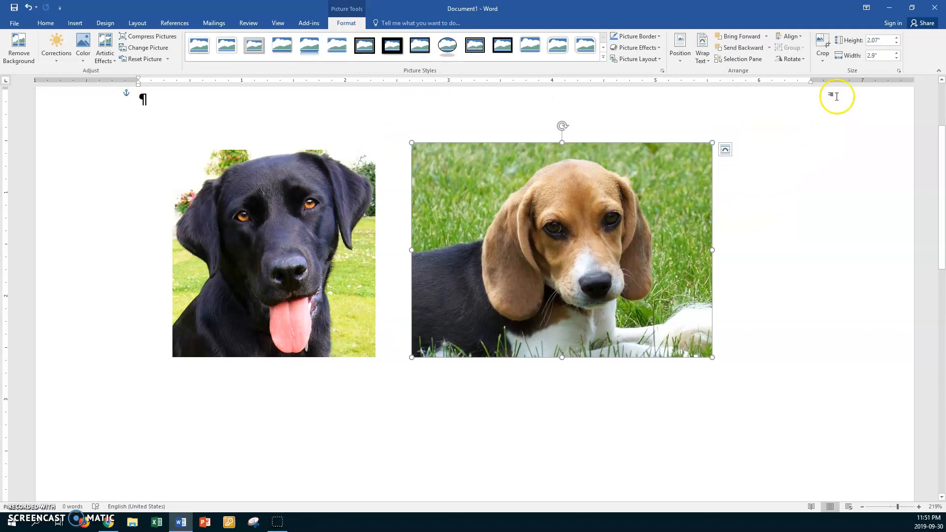
Crop all four sides of the beagle picture close to the dog's head, to about 1.6" high by 1.68" wide
left_click(822, 60)
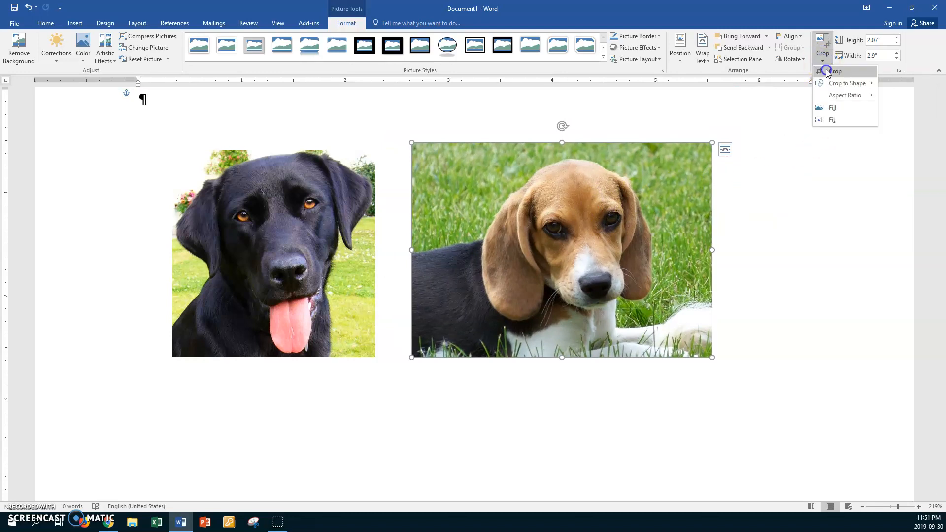
left_click(829, 71)
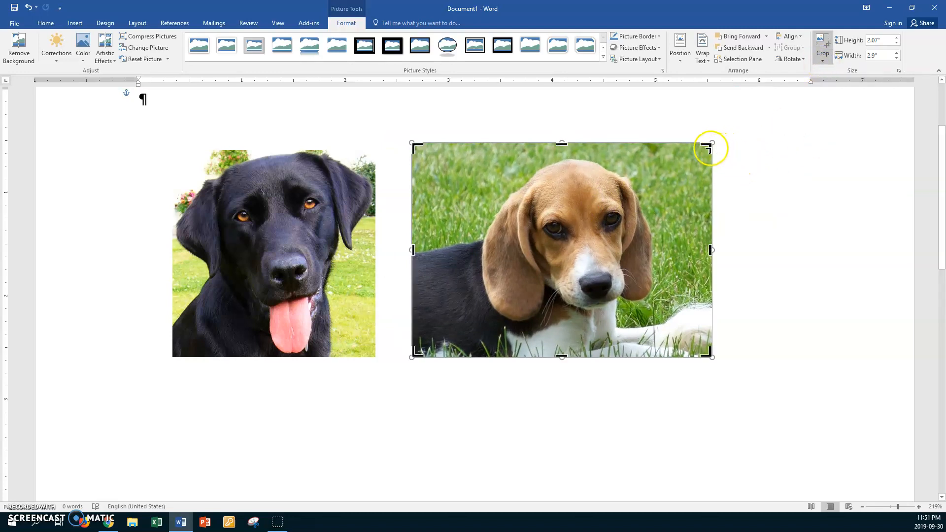
left_click_drag(710, 145, 693, 156)
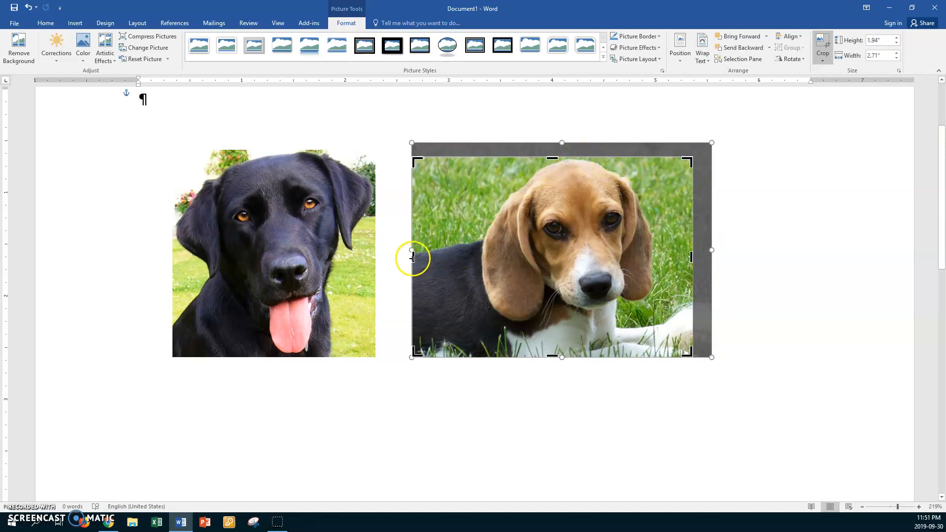
left_click_drag(415, 258, 481, 255)
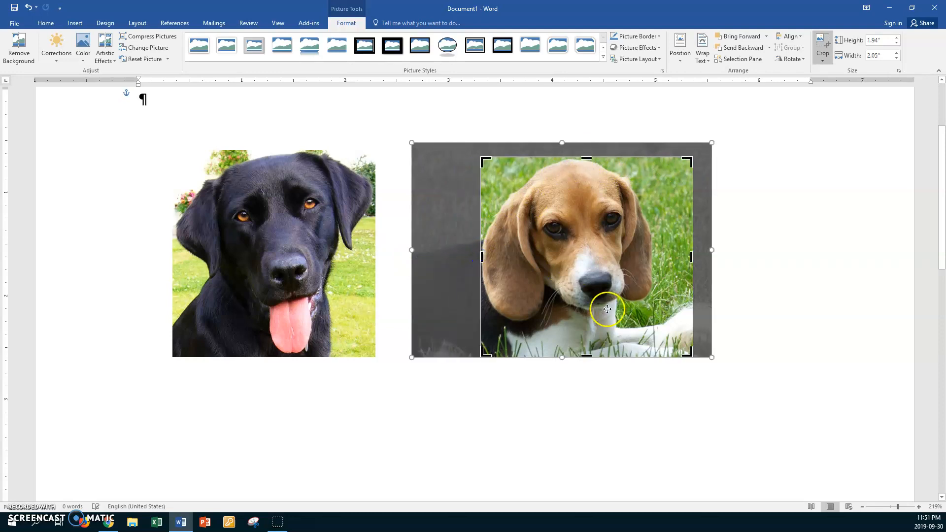
left_click_drag(693, 259, 655, 274)
left_click_drag(567, 355, 563, 323)
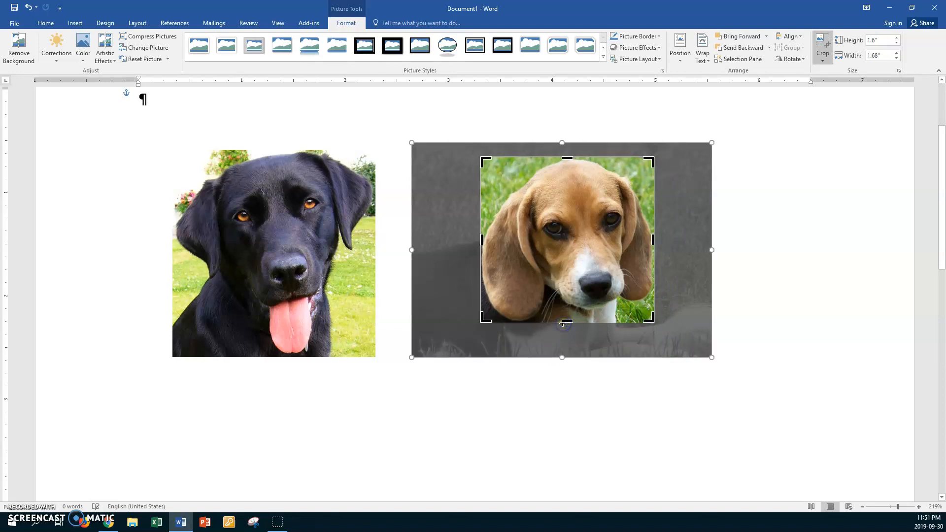
left_click(823, 59)
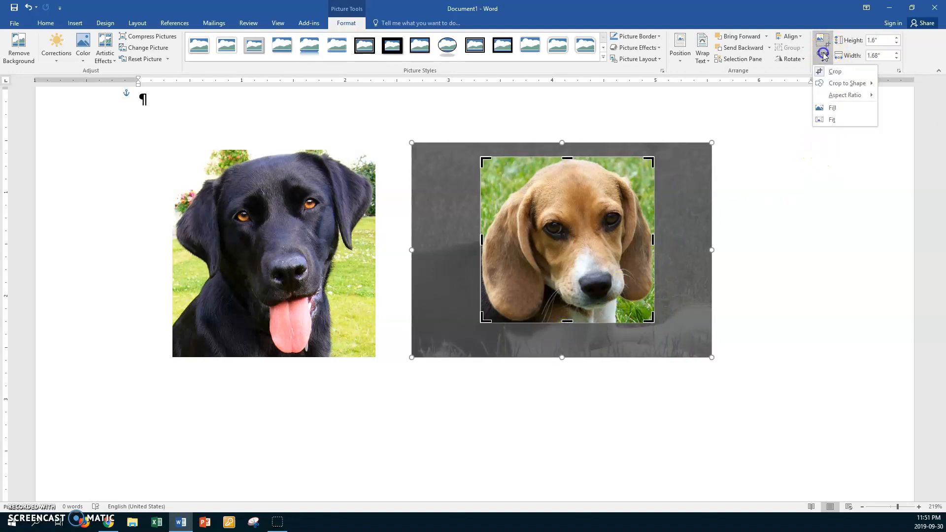
left_click(750, 221)
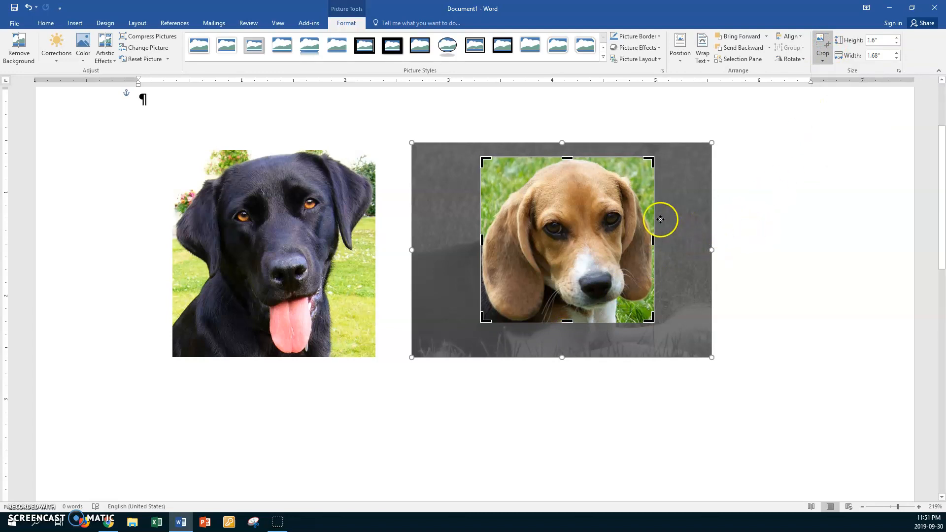
left_click(725, 239)
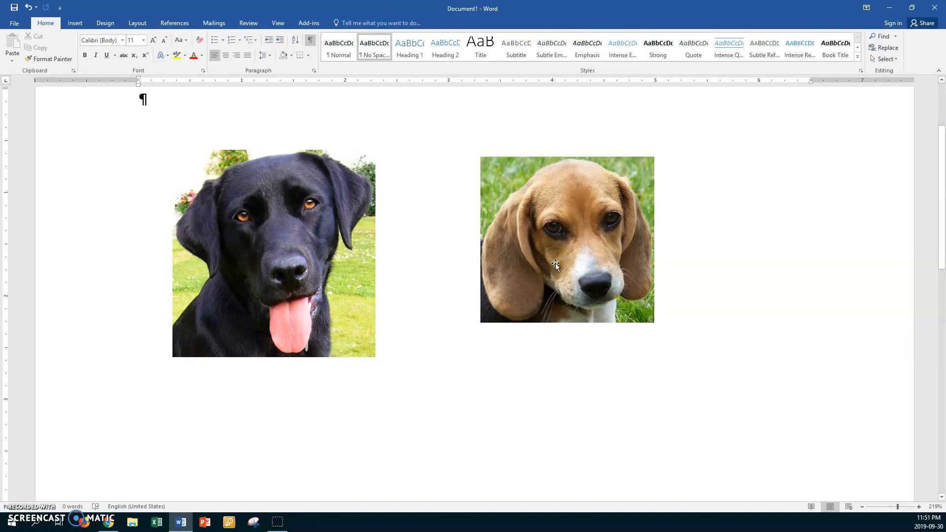
Loosen the beagle picture's crop slightly on all sides, to about 1.66" high by 1.81" wide
left_click(576, 239)
left_click(822, 56)
left_click(832, 72)
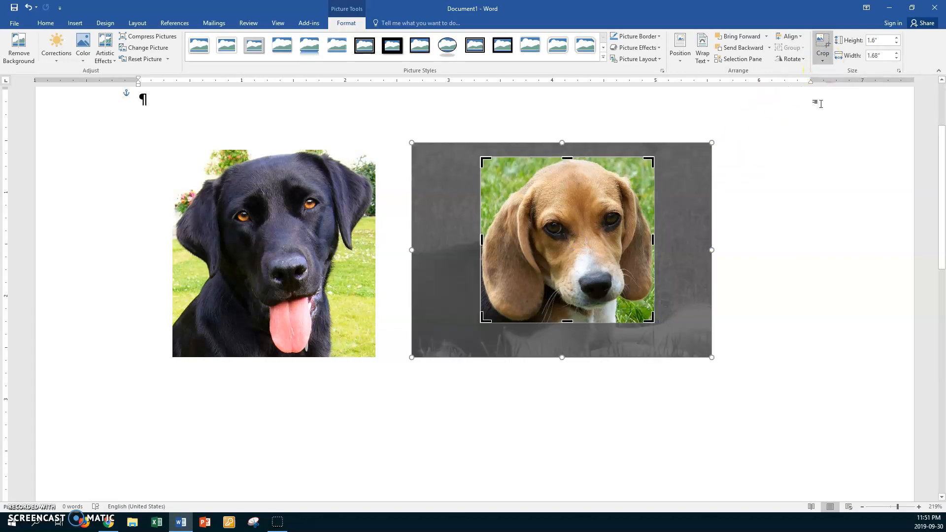
left_click_drag(567, 322, 567, 333)
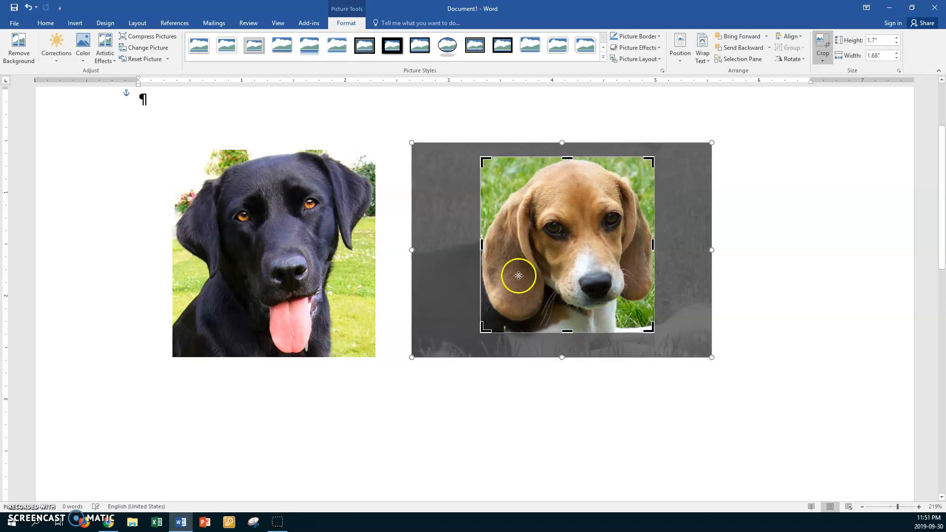
left_click_drag(482, 248, 470, 252)
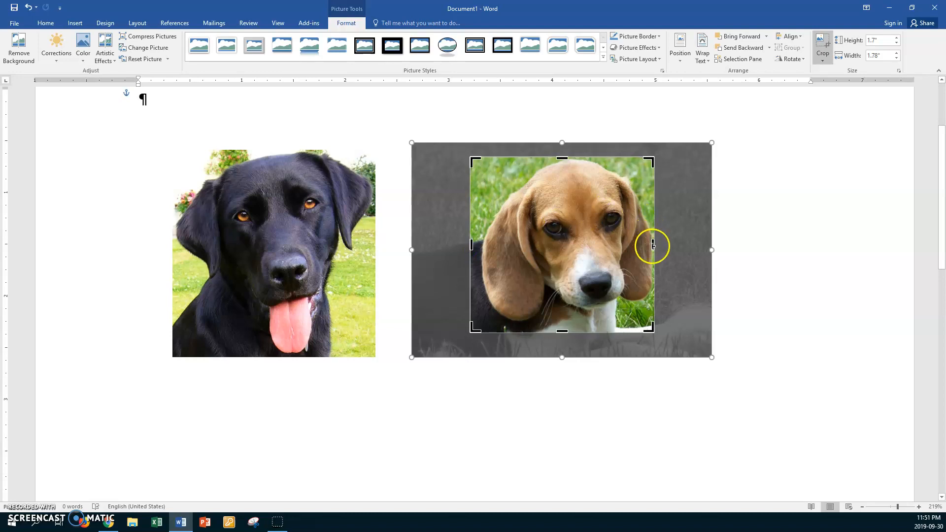
left_click_drag(653, 246, 656, 247)
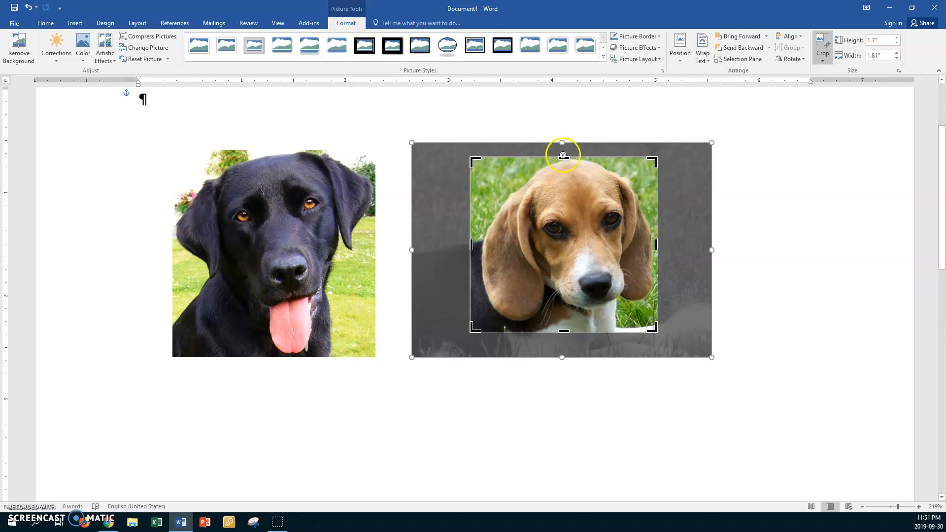
left_click_drag(567, 158, 568, 152)
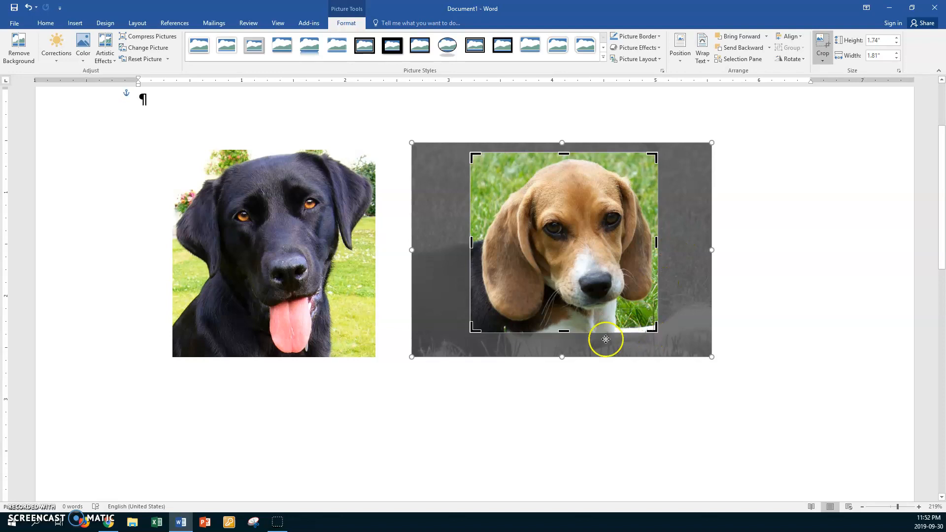
left_click_drag(567, 333, 561, 325)
left_click(729, 208)
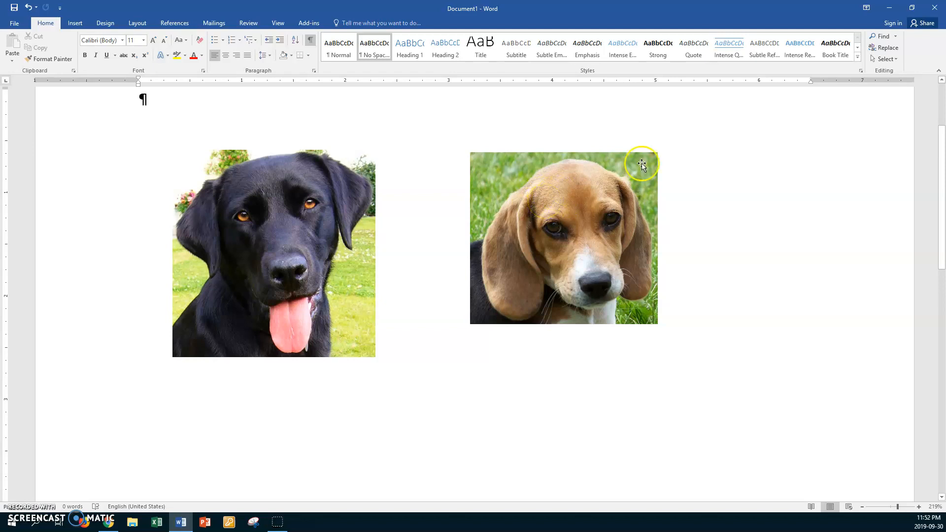
Crop the beagle picture tightly around the face, cutting off the ears, to about 1.45" high by 0.89" wide
left_click(535, 194)
left_click(821, 59)
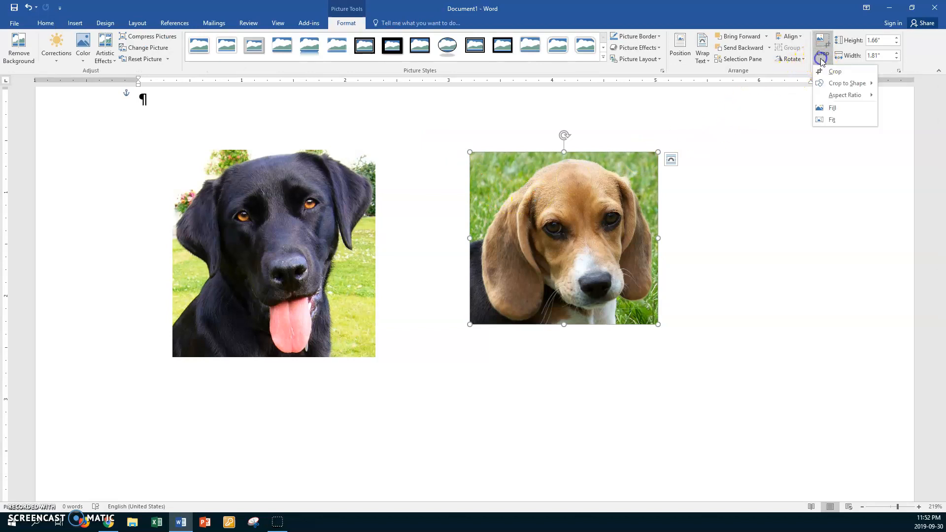
left_click(831, 71)
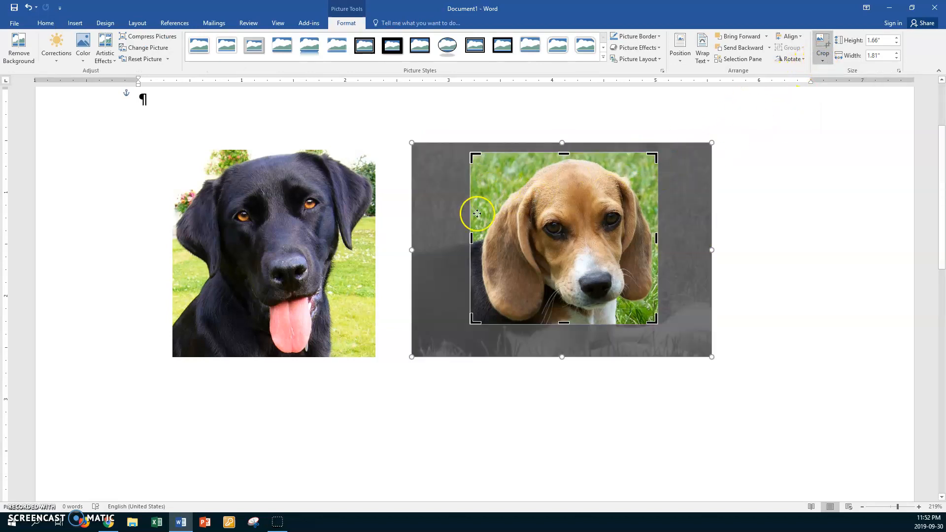
left_click_drag(563, 323, 566, 309)
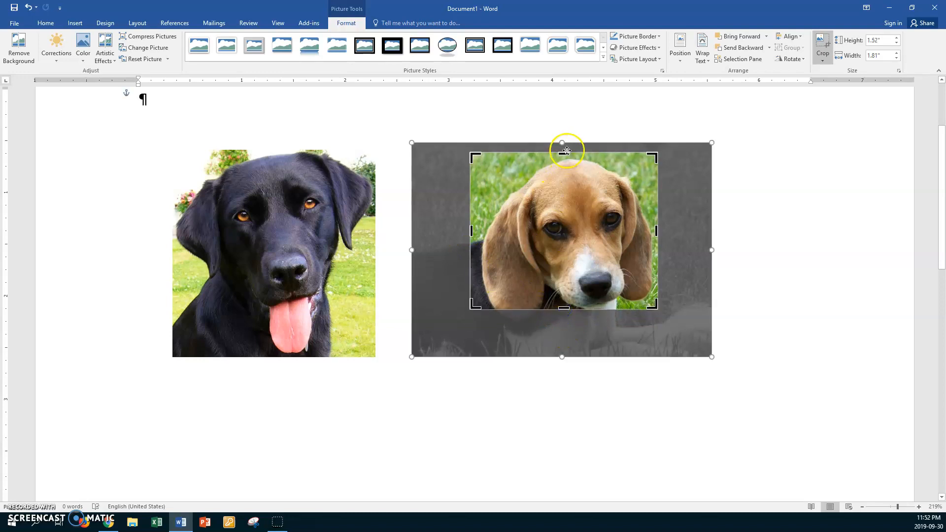
left_click_drag(564, 154, 564, 160)
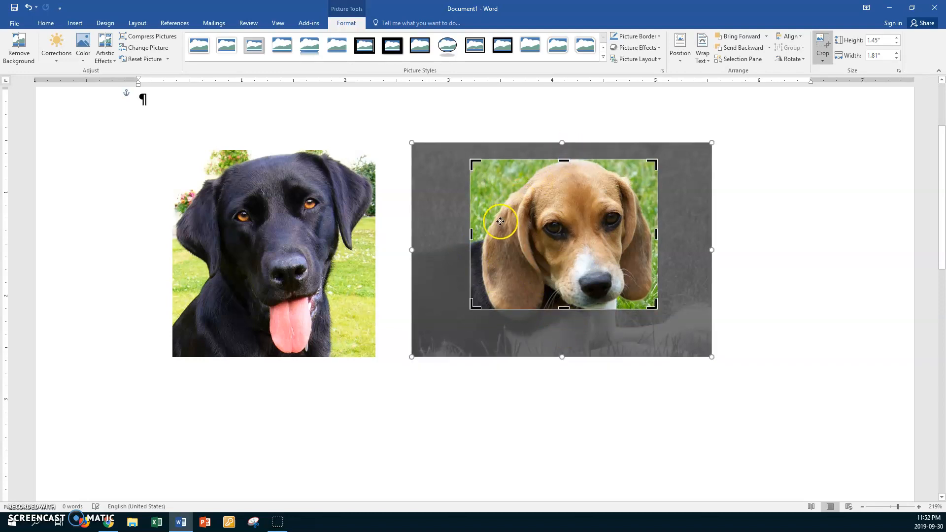
left_click_drag(470, 235, 535, 235)
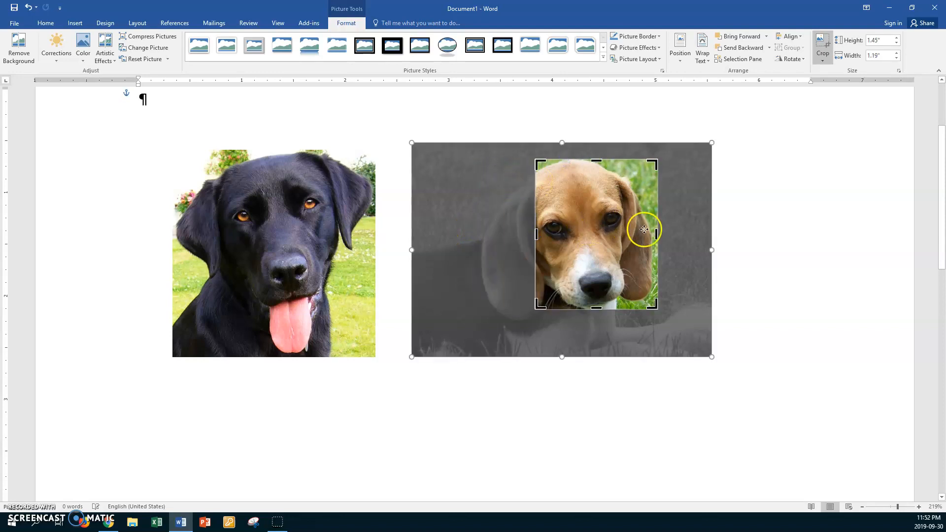
left_click_drag(654, 233, 628, 240)
left_click(727, 223)
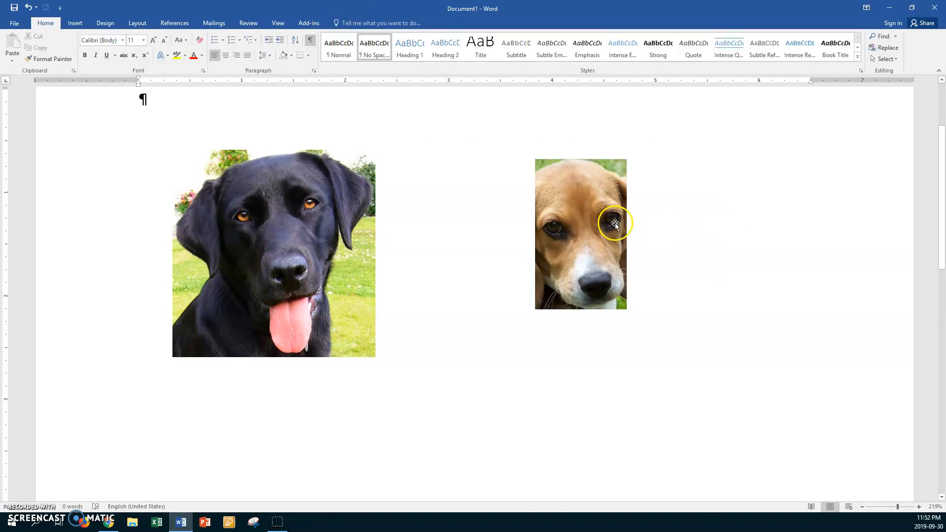
Widen the beagle picture's crop to include both ears and the chin, to about 1.59" high by 1.77" wide
left_click(583, 209)
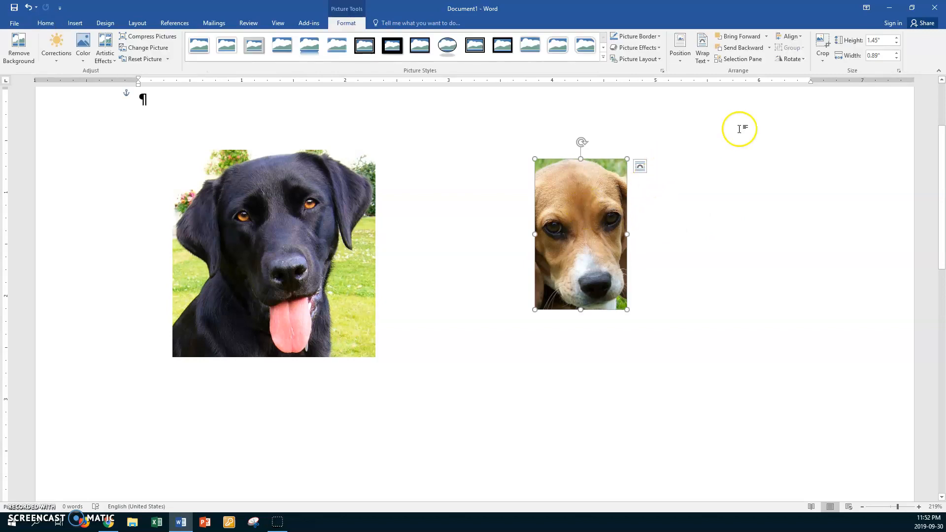
left_click(823, 58)
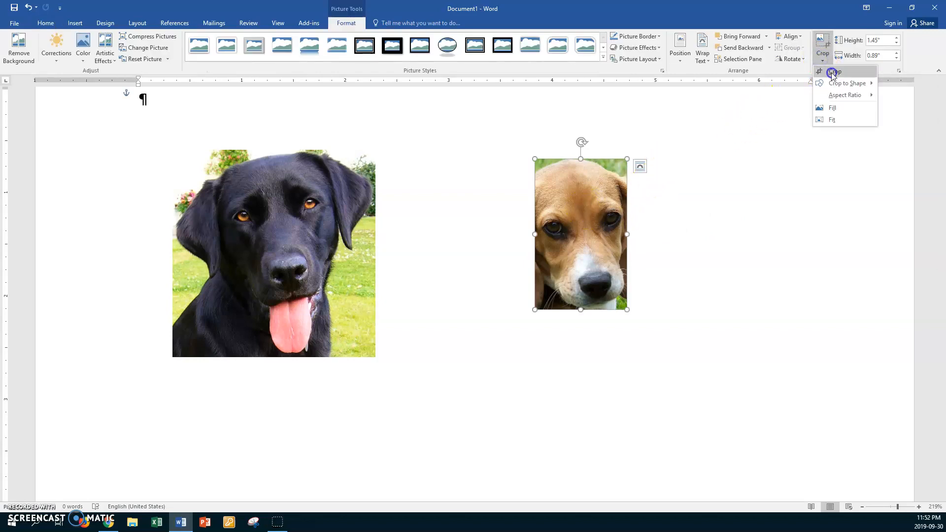
left_click(831, 71)
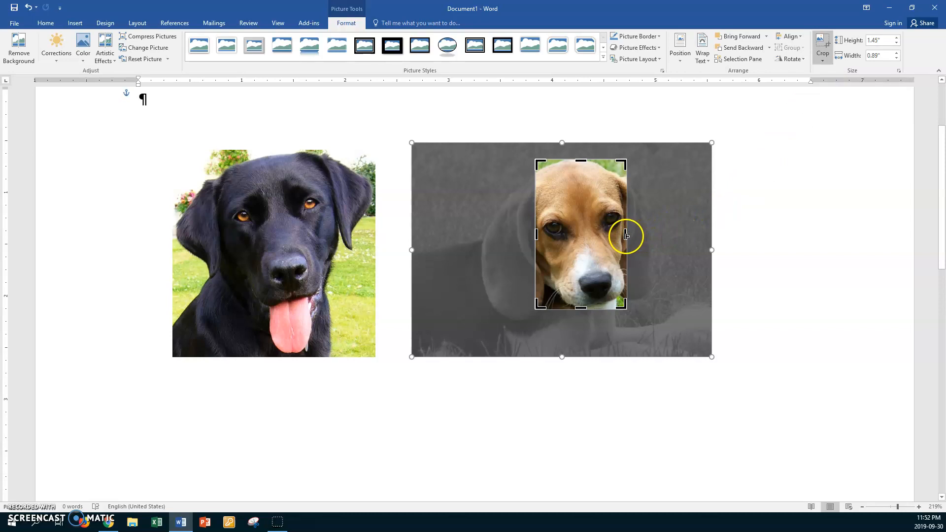
left_click_drag(628, 236, 655, 240)
left_click_drag(536, 233, 475, 247)
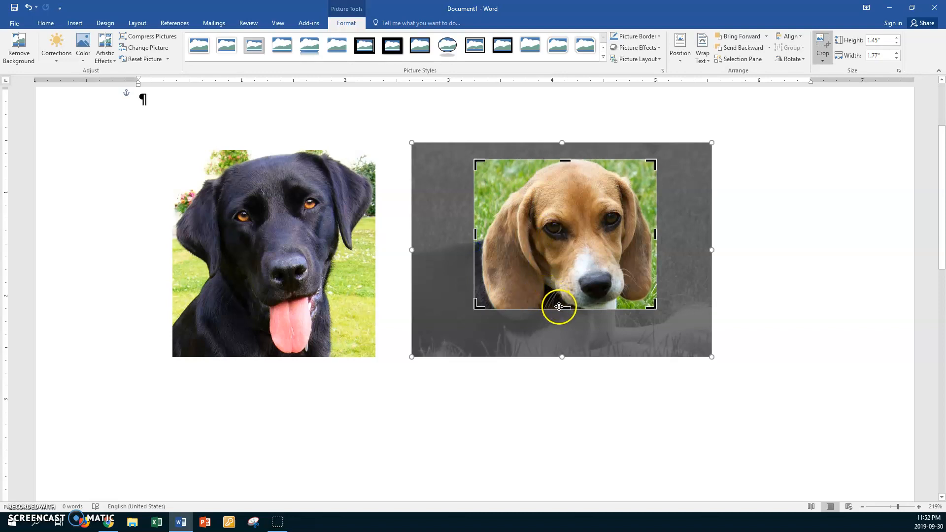
left_click_drag(565, 308, 565, 323)
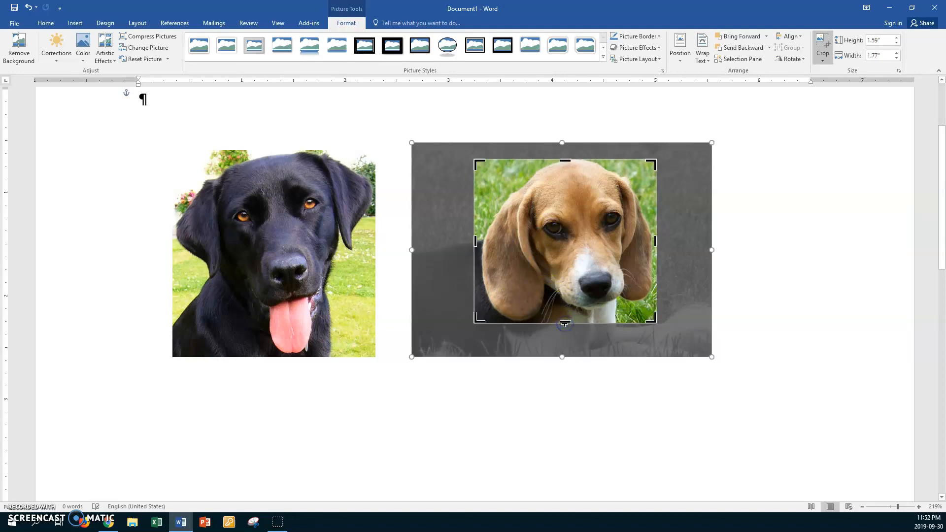
left_click(726, 226)
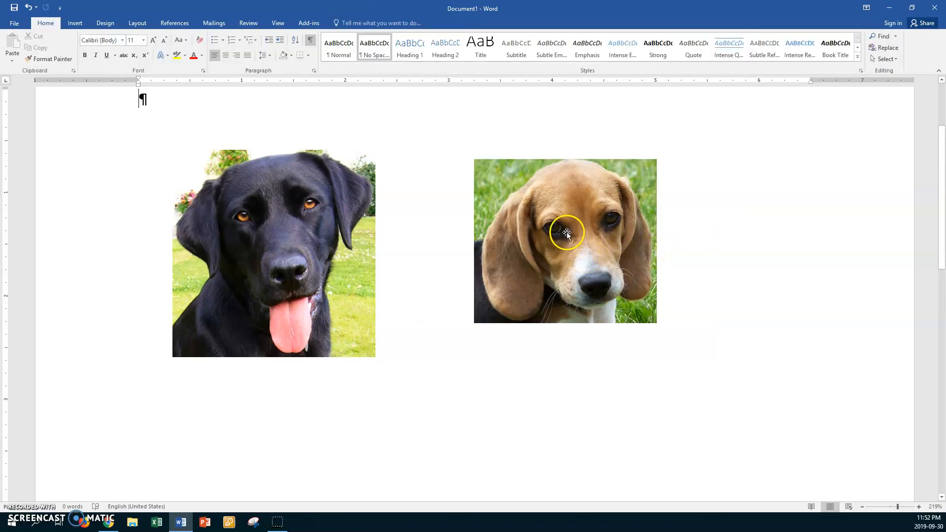
Move the cropped beagle picture away from the Labrador toward the page's right margin
left_click_drag(575, 228, 552, 241)
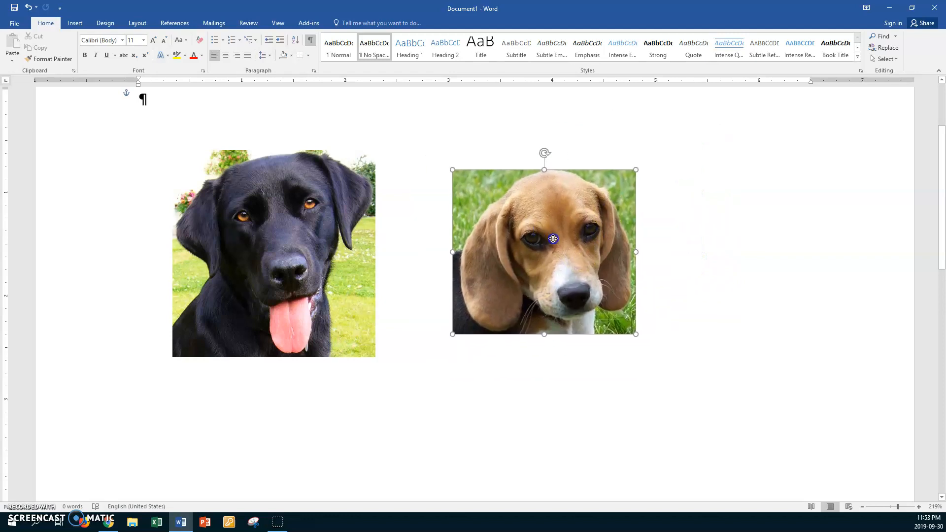
left_click(528, 262)
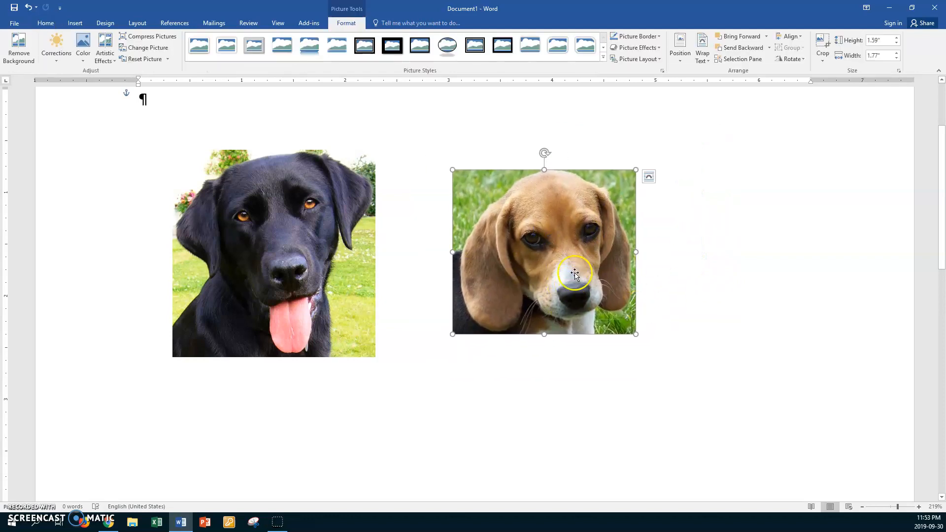
scroll(558, 273, "up", 1)
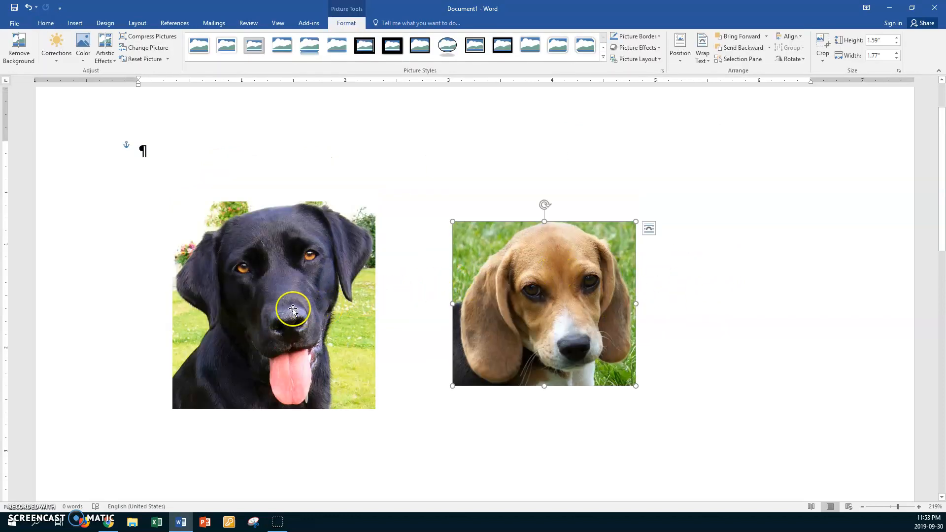
left_click_drag(501, 303, 609, 295)
Crop the bottom of the Labrador picture up to the mouth, cutting off the tongue, to about 1.52 inches high
left_click(242, 279)
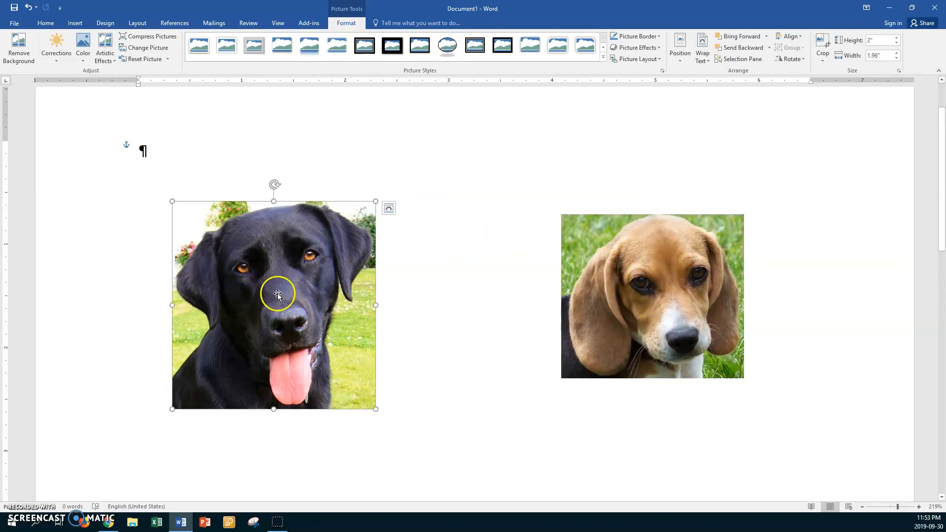
left_click(822, 42)
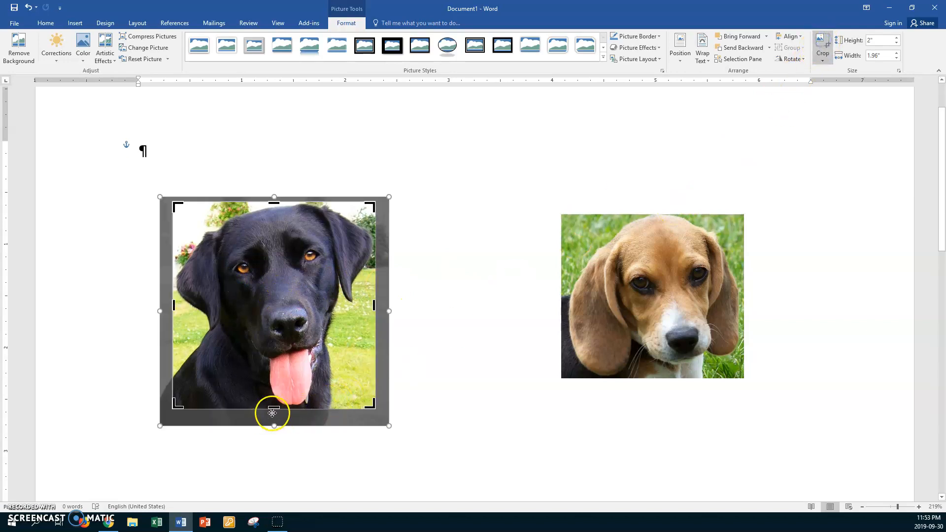
left_click_drag(271, 405, 272, 358)
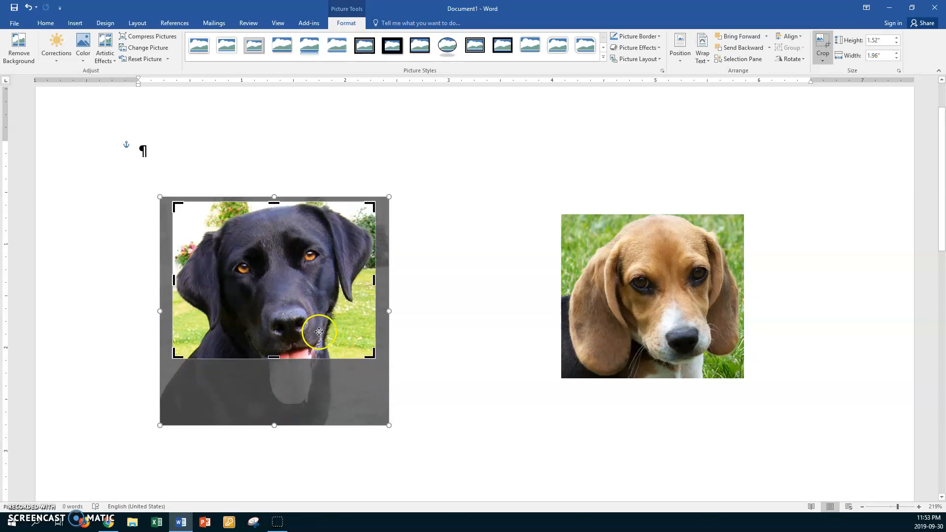
left_click(430, 301)
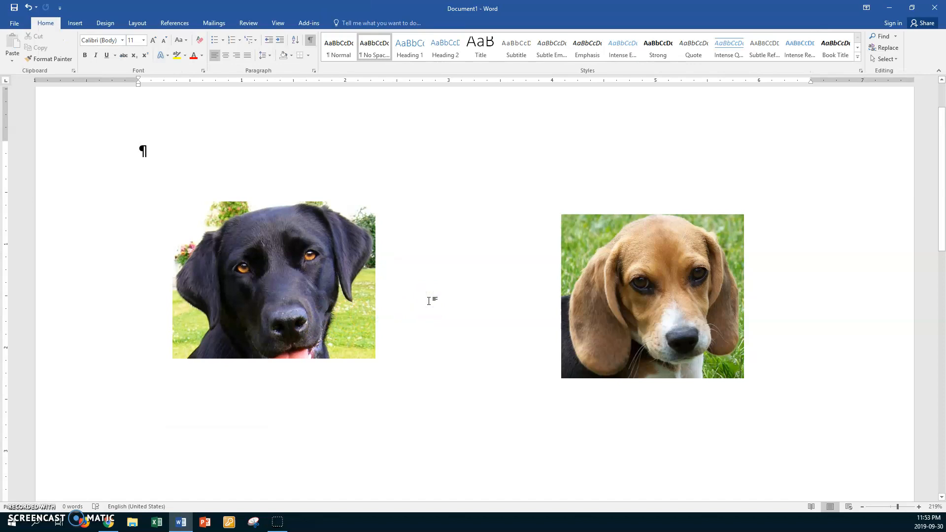
Loosen the Labrador picture's crop to include the whole tongue and slightly more on every side, about 2.05 inches high by 2.02 inches wide
left_click(302, 309)
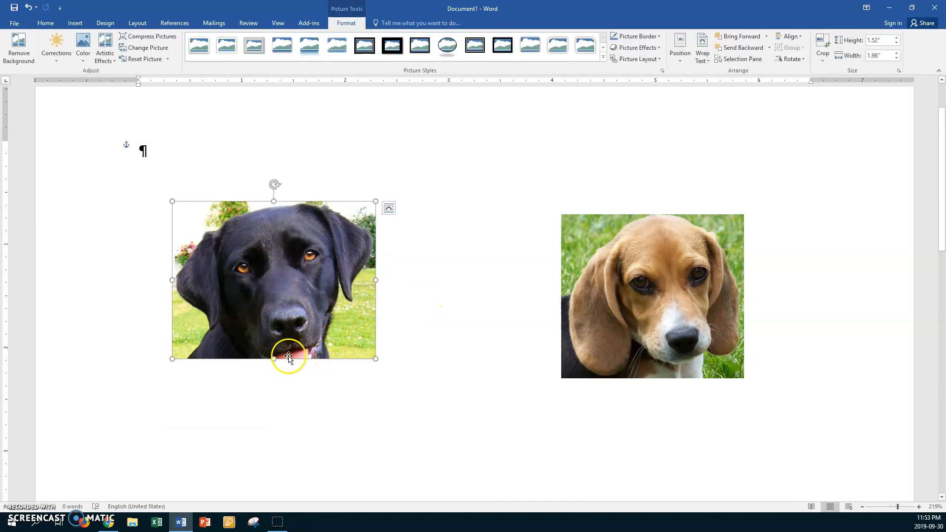
left_click(822, 60)
left_click(825, 69)
left_click_drag(274, 359, 266, 412)
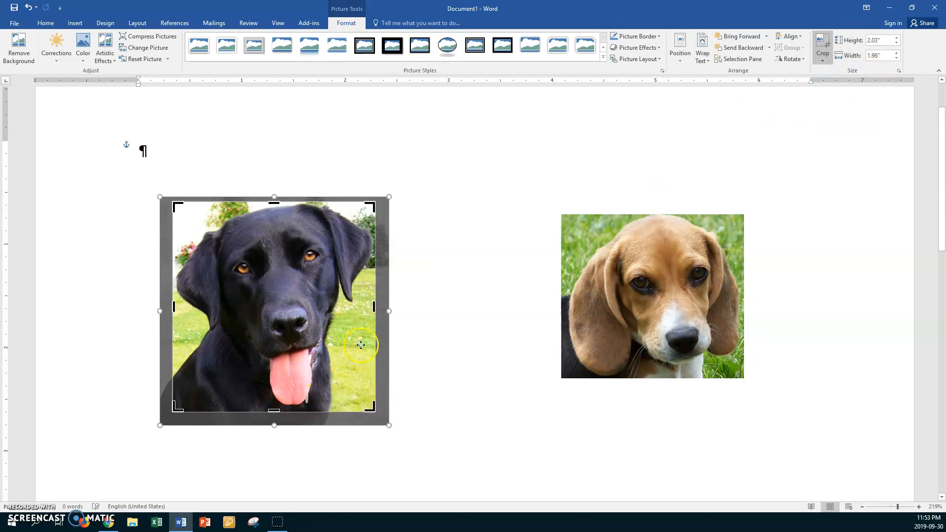
left_click_drag(374, 309, 378, 309)
left_click_drag(173, 306, 169, 307)
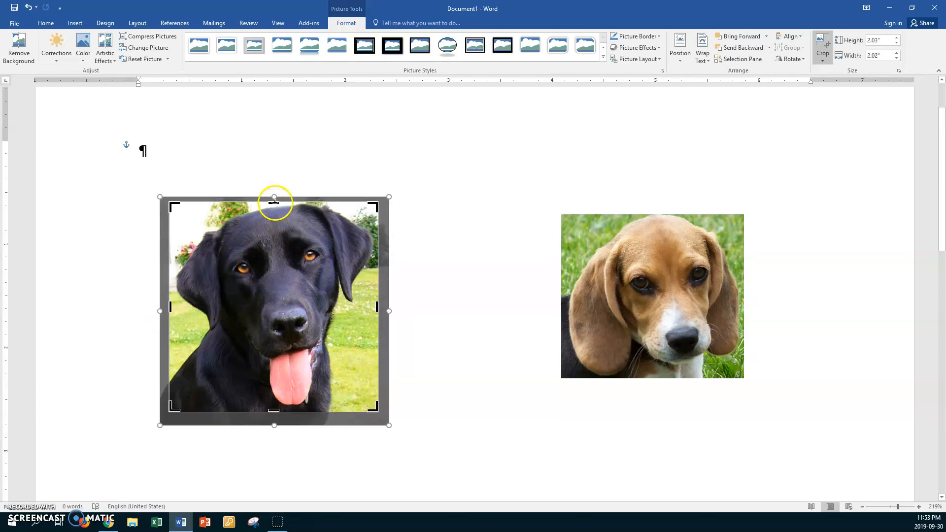
left_click_drag(274, 202, 273, 200)
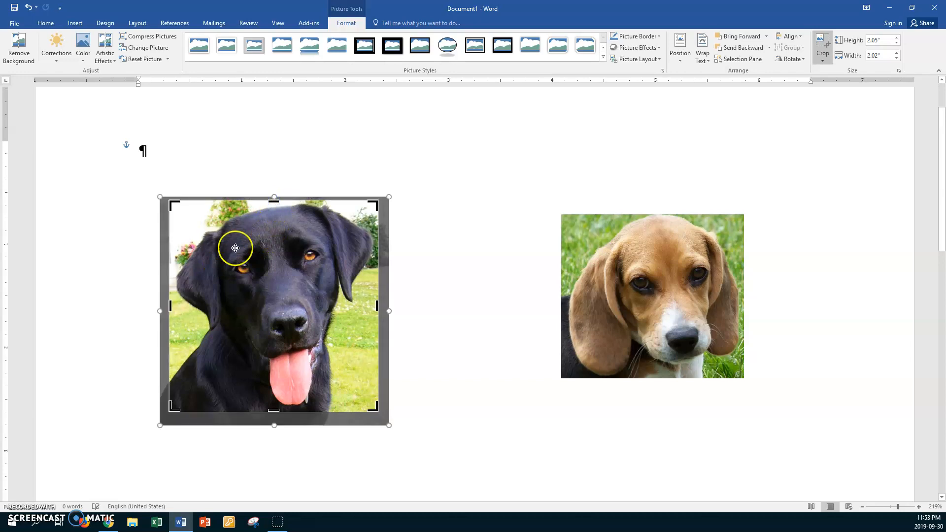
left_click(433, 301)
Move the Labrador and beagle pictures closer together, side by side near the middle of the page
left_click_drag(267, 290, 334, 270)
left_click_drag(593, 293, 541, 289)
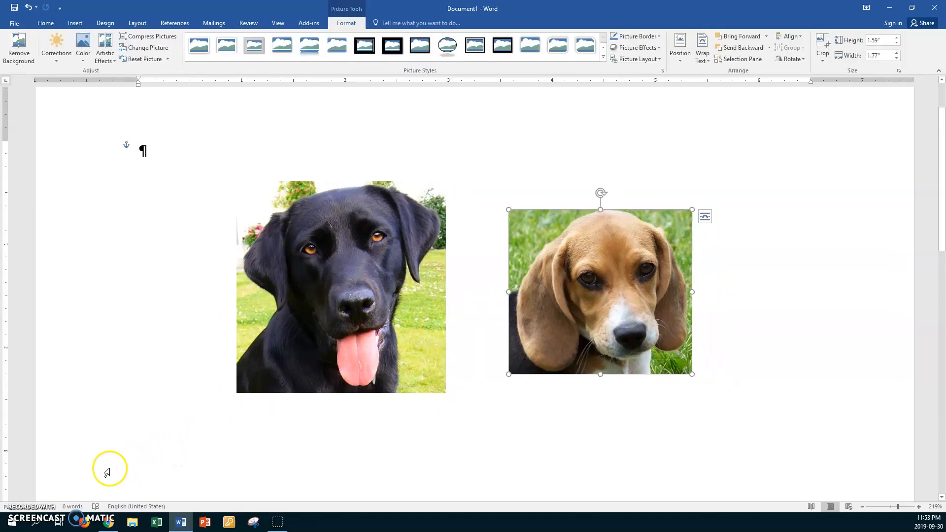